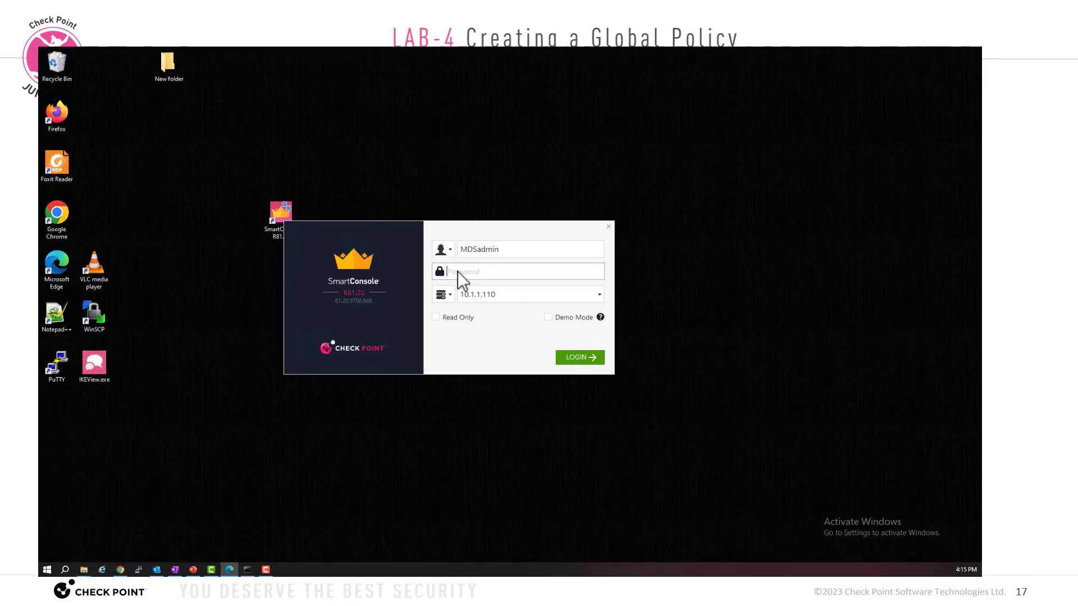
Step: Log in as MDSadmin with the account password and connect to the MDS domain
{"action": "key", "text": "Return"}
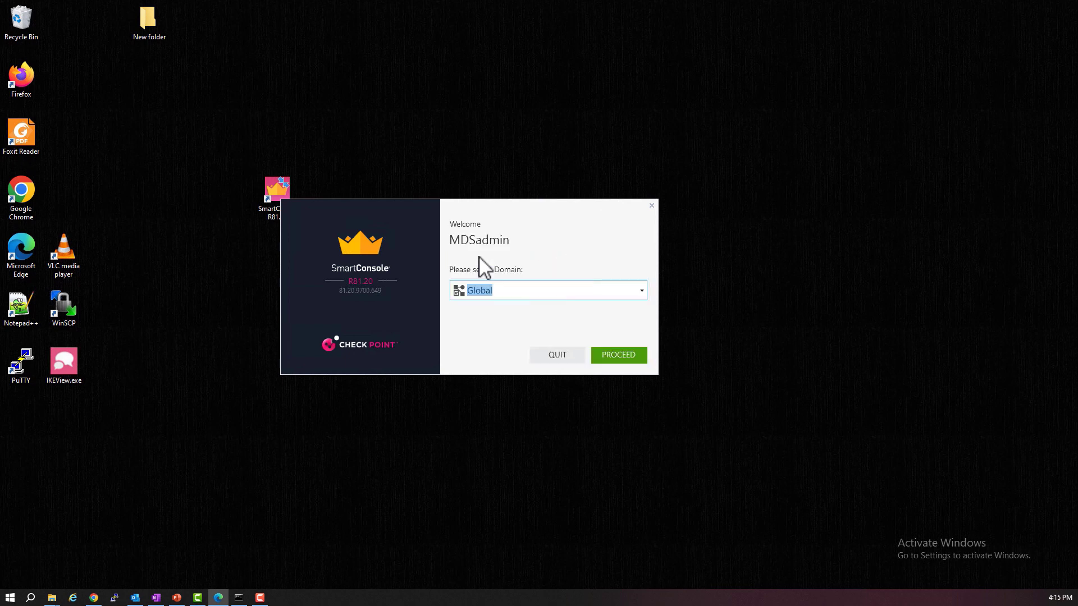
{"action": "left_click", "coordinate": [642, 291]}
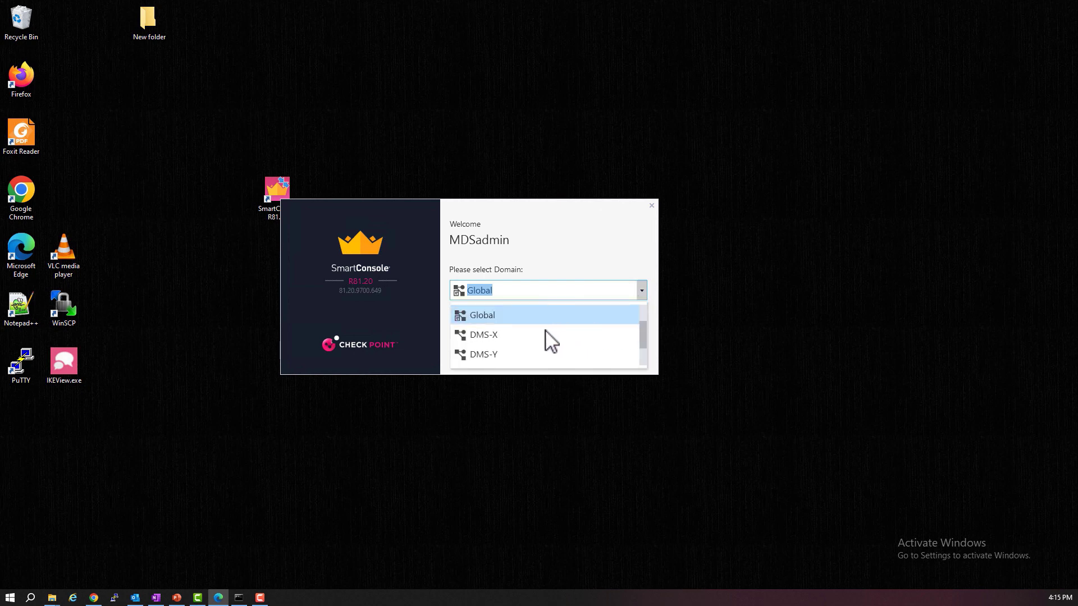
{"action": "scroll", "coordinate": [550, 329], "scroll_direction": "up", "scroll_amount": 1}
{"action": "left_click", "coordinate": [525, 316]}
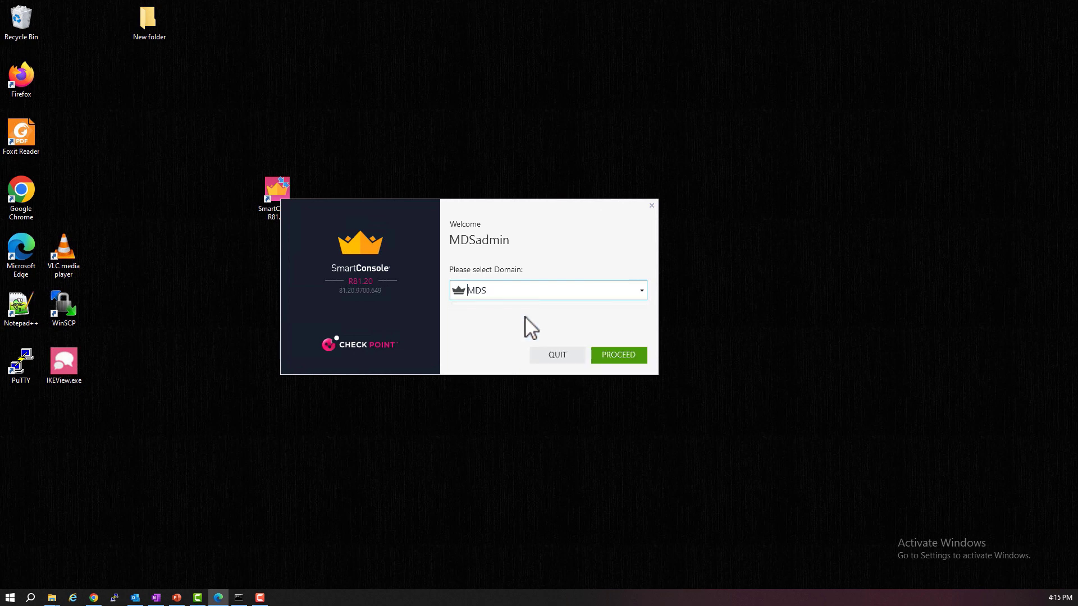
{"action": "left_click", "coordinate": [625, 353]}
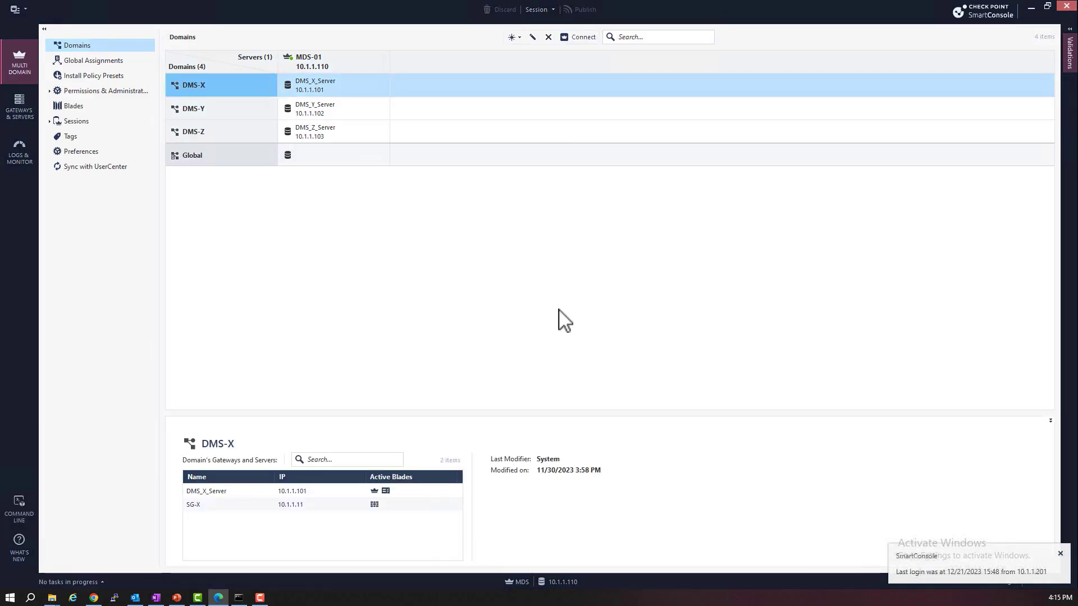
Step: Review the server details for DMS-Y, DMS-Z and Global, then for MDS-01
{"action": "left_click", "coordinate": [298, 112]}
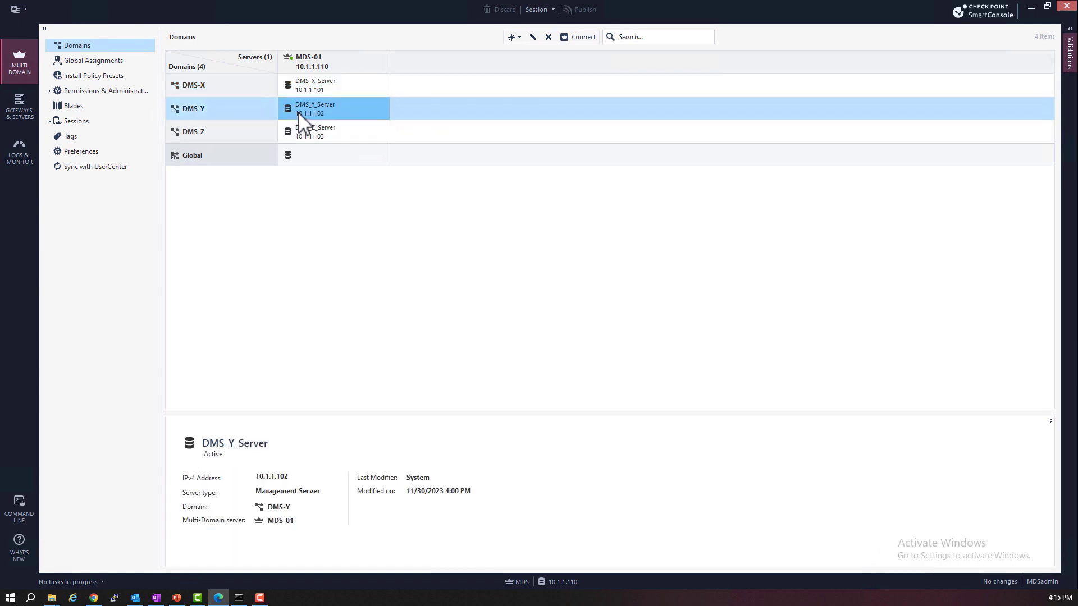
{"action": "left_click", "coordinate": [299, 135]}
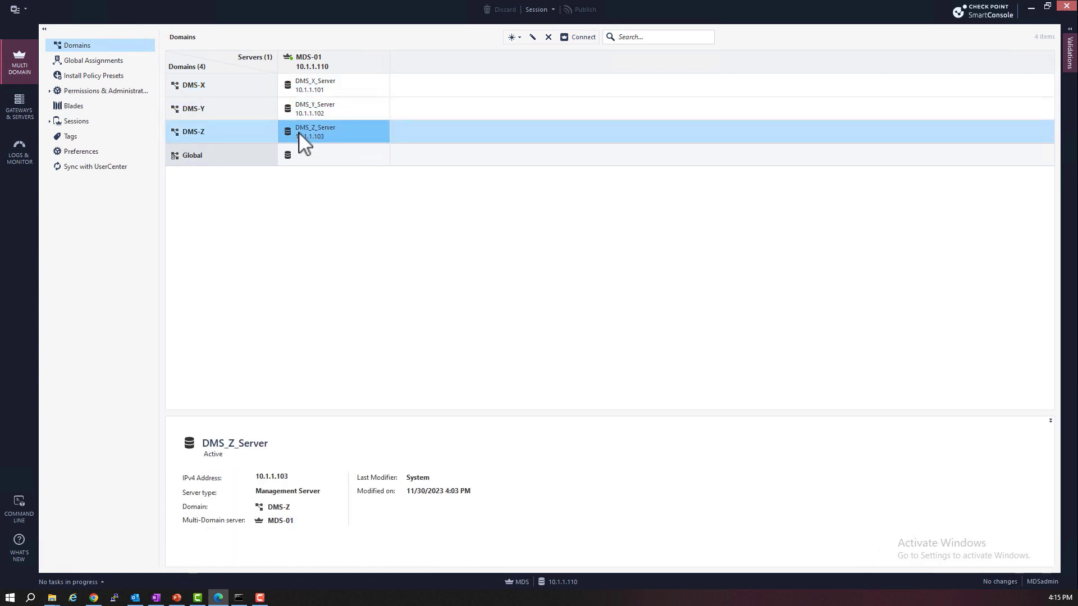
{"action": "left_click", "coordinate": [231, 155]}
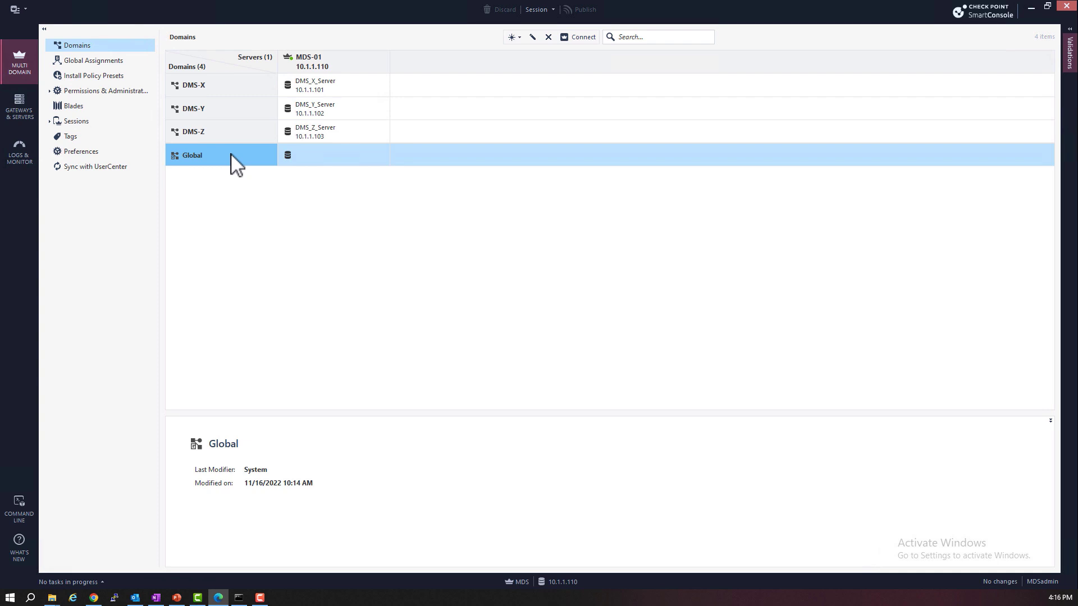
{"action": "left_click", "coordinate": [343, 58]}
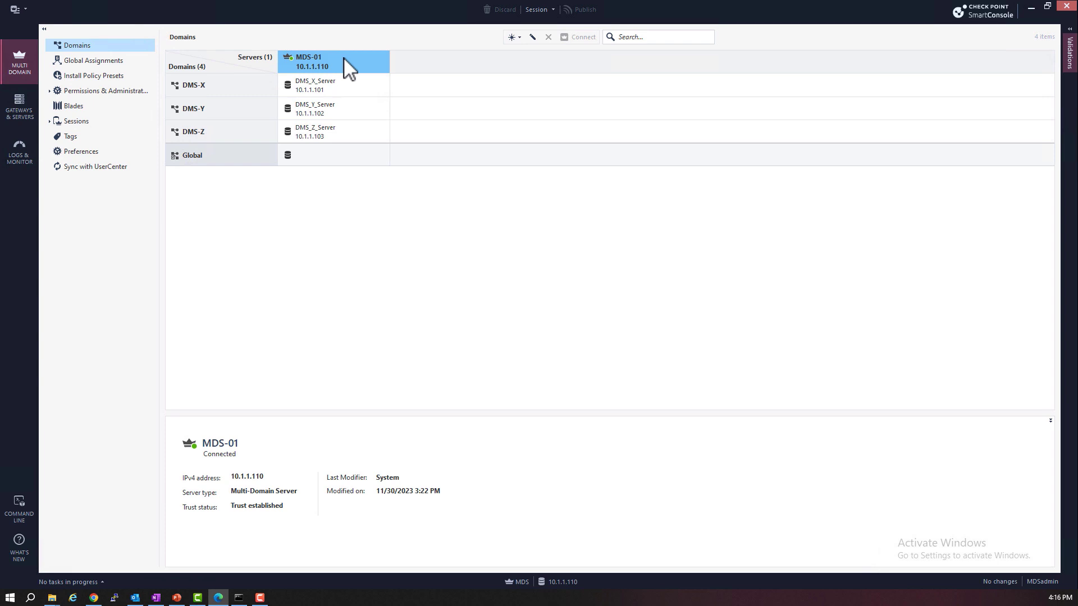
Step: Connect to the Global domain server from its row's context menu
{"action": "left_click", "coordinate": [328, 156]}
{"action": "right_click", "coordinate": [328, 157]}
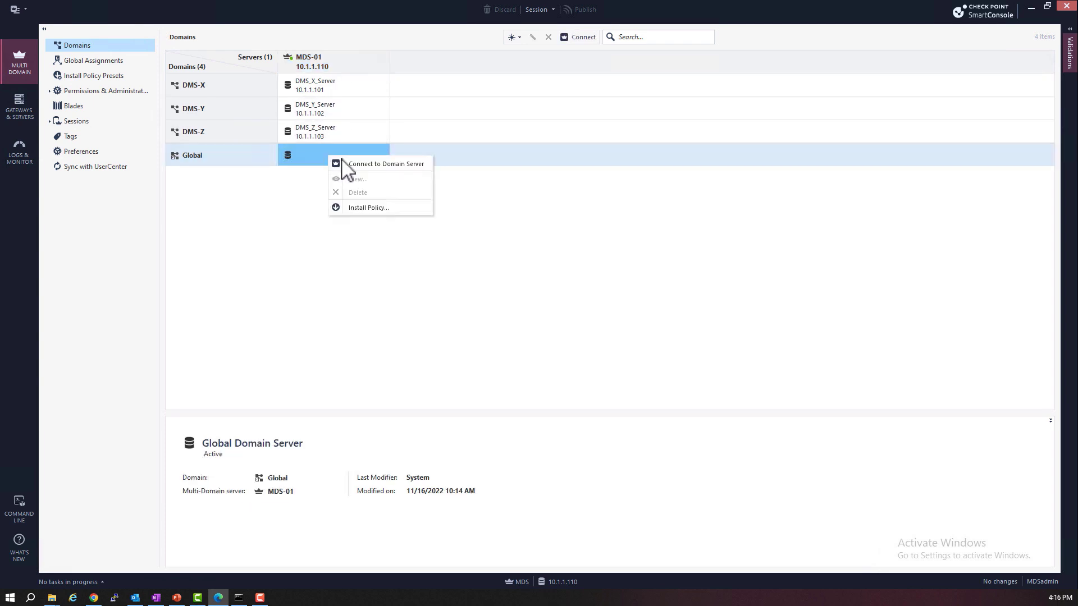
{"action": "left_click", "coordinate": [374, 167]}
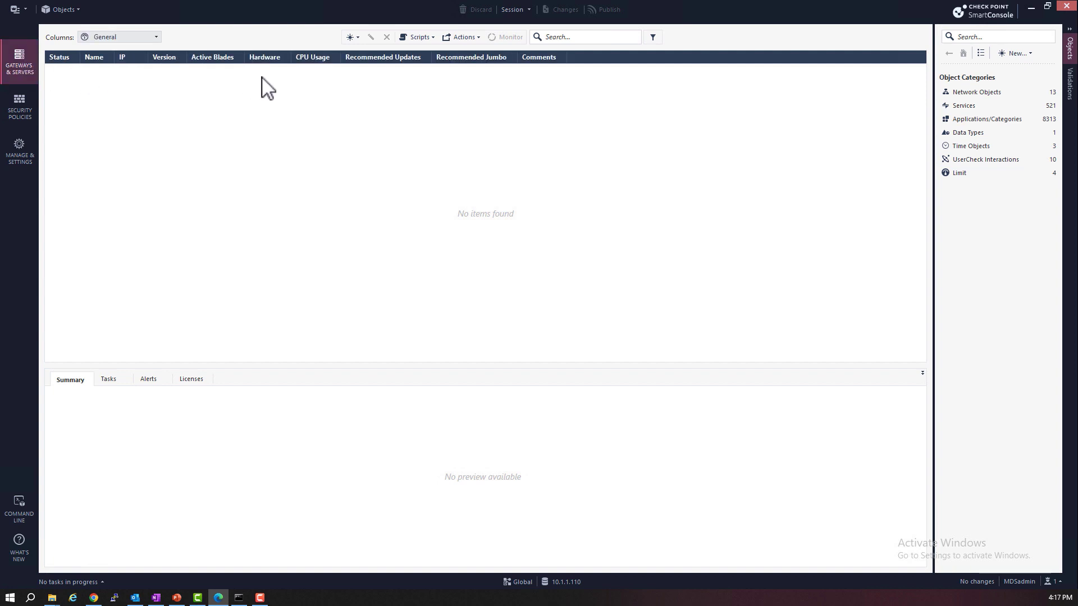
Step: Create policy 'Global-Policy-Standard' with Access Control only, Threat Prevention unchecked
{"action": "left_click", "coordinate": [20, 108]}
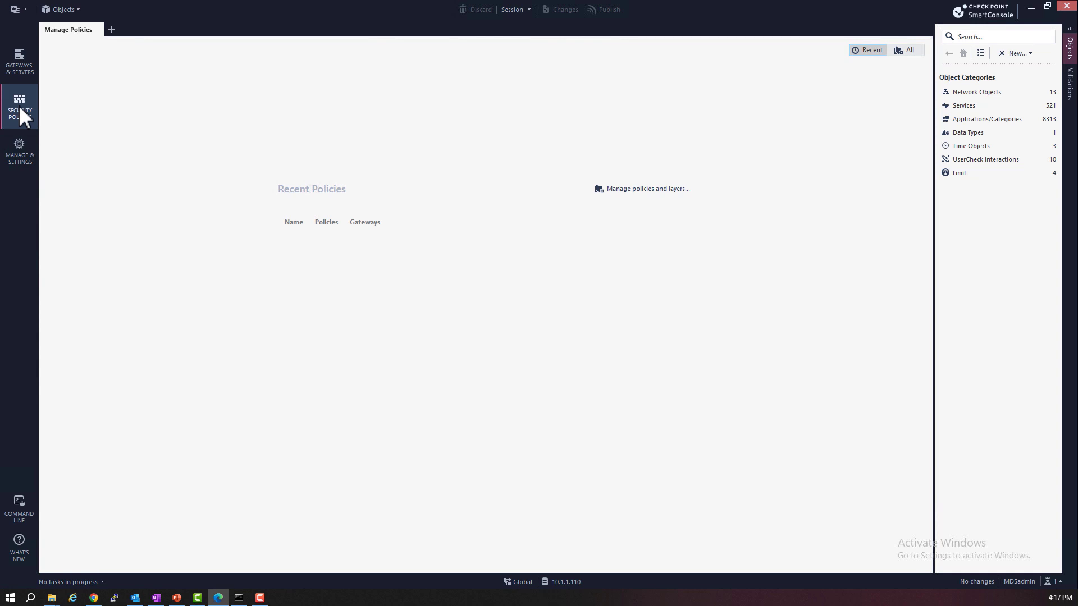
{"action": "left_click", "coordinate": [632, 192]}
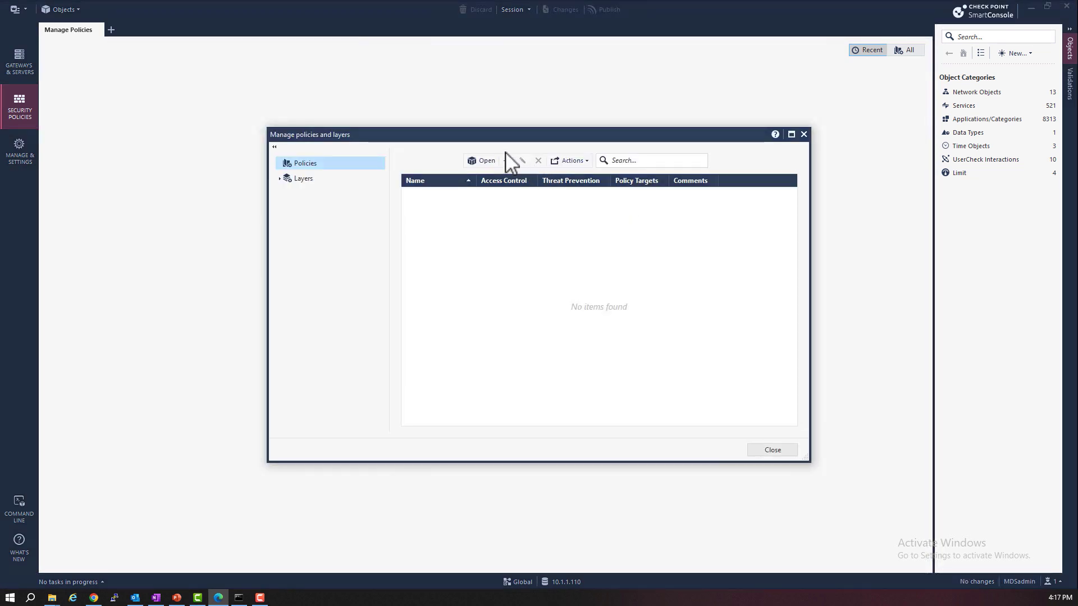
{"action": "left_click", "coordinate": [507, 159]}
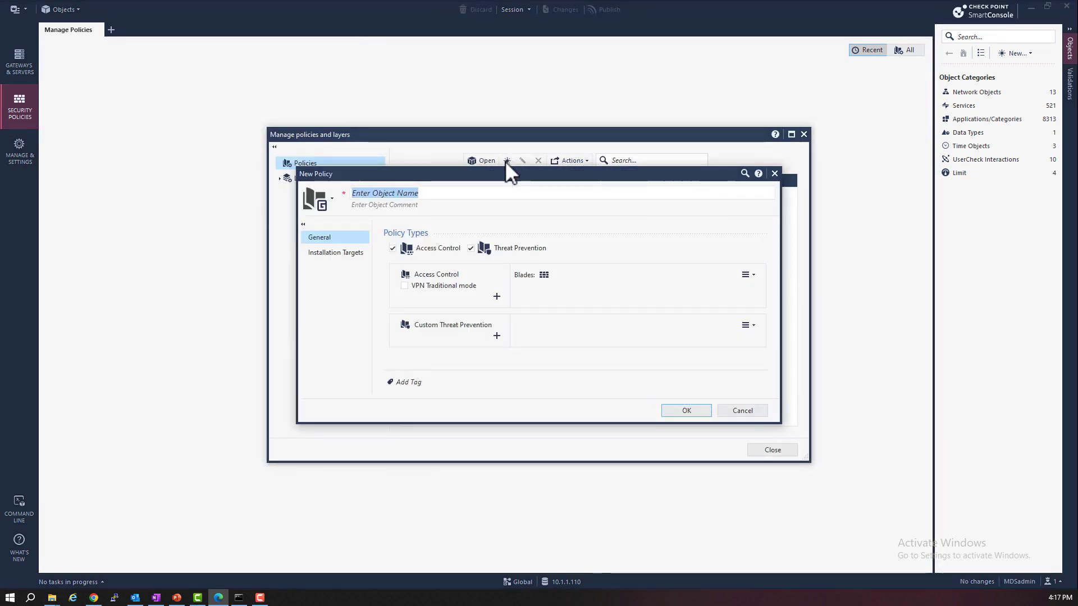
{"action": "type", "text": "Glob"}
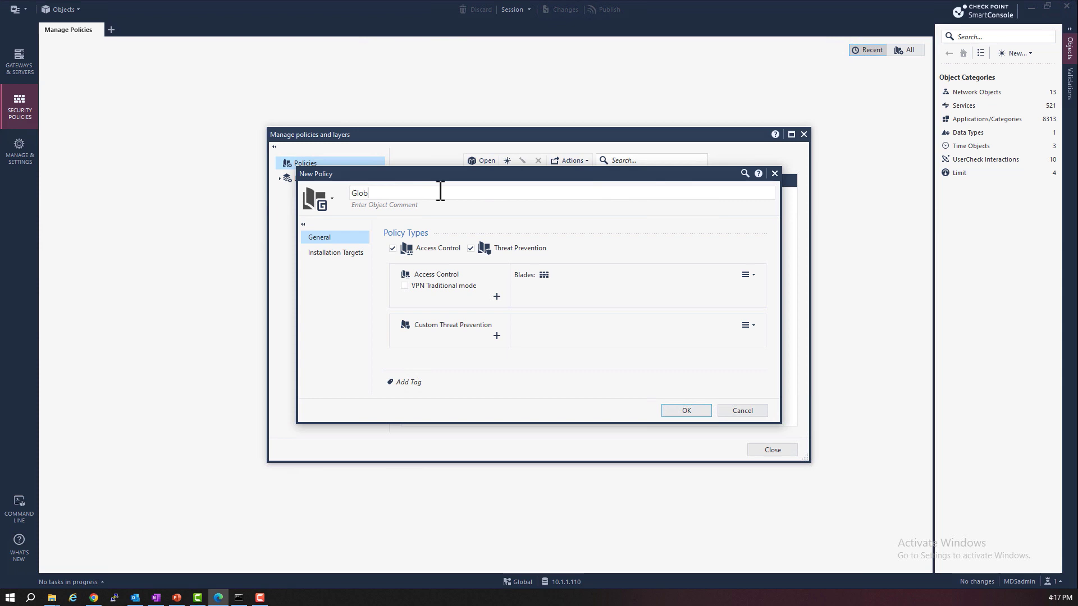
{"action": "type", "text": "al-Policy-Standard"}
{"action": "left_click", "coordinate": [477, 249]}
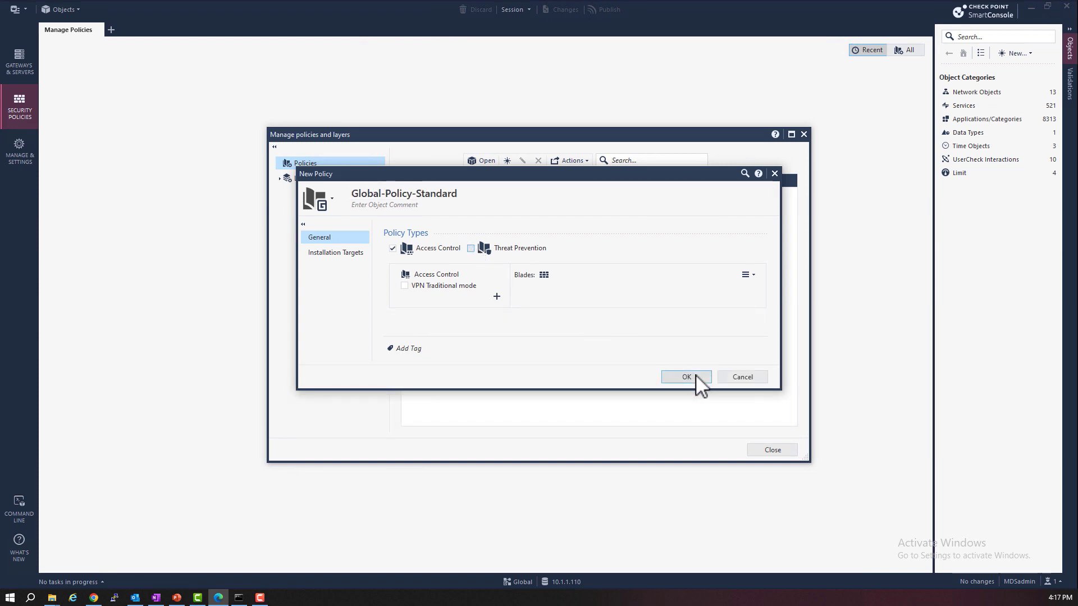
{"action": "left_click", "coordinate": [696, 378]}
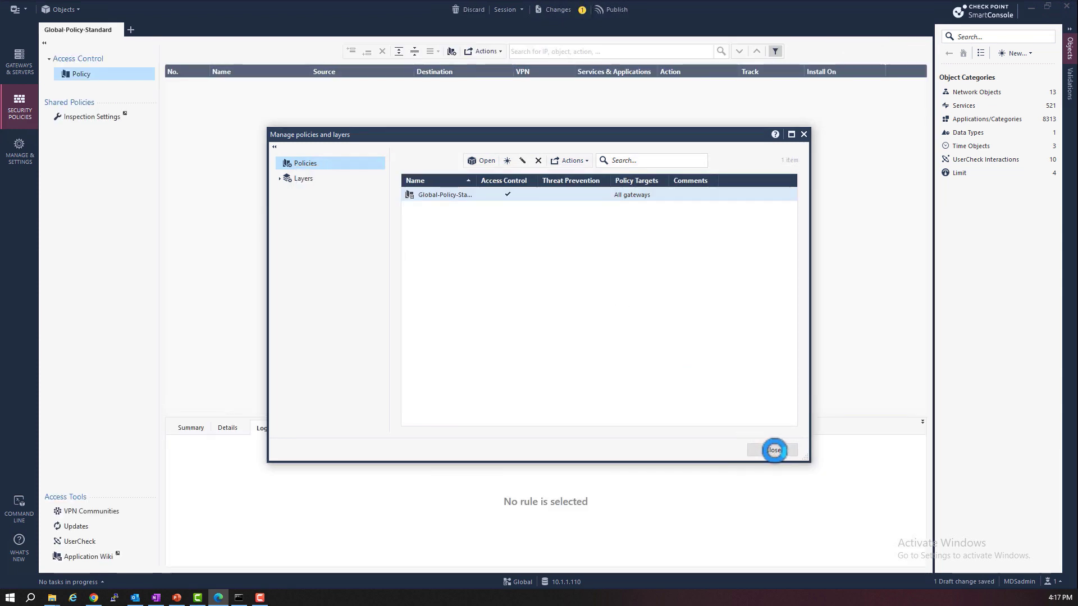
Step: Close the Manage policies and layers dialog
{"action": "left_click", "coordinate": [774, 450]}
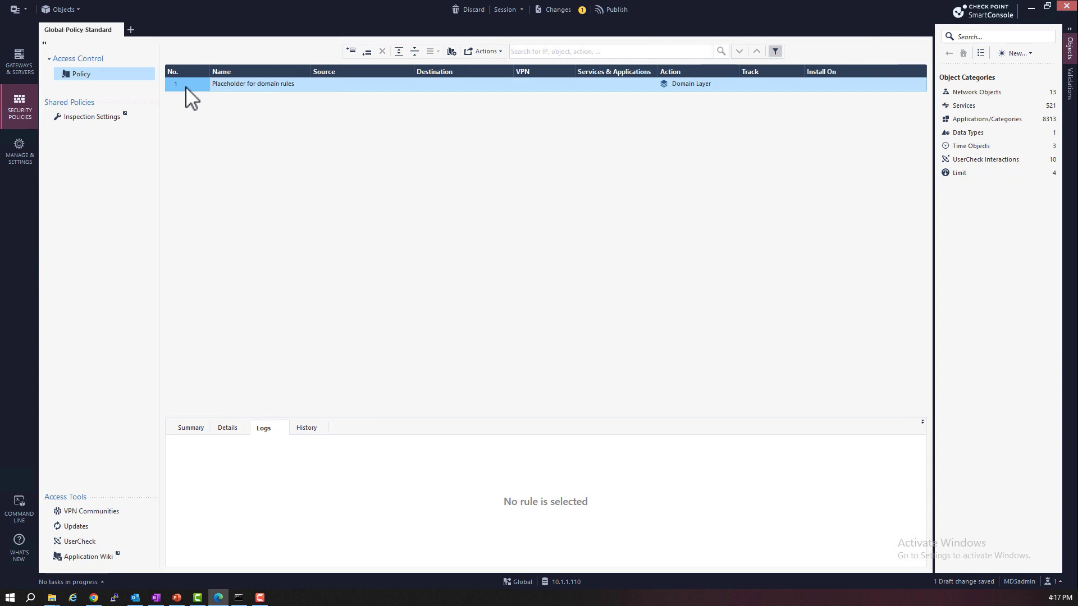
Step: Insert rule 'Global-Noise Rule' above the placeholder with Source and Destination Any
{"action": "left_click", "coordinate": [352, 52]}
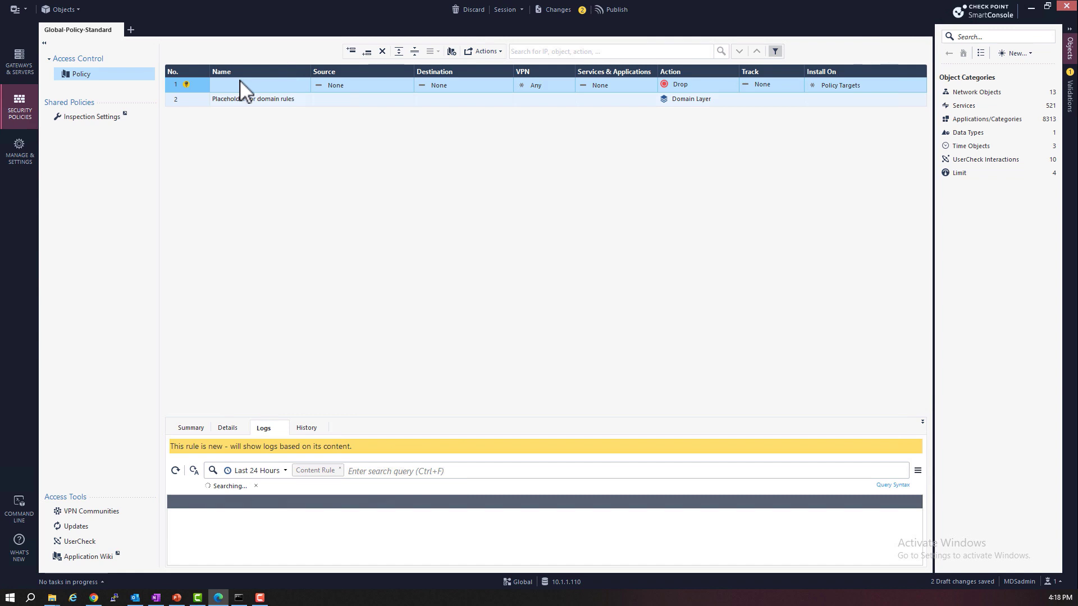
{"action": "left_click", "coordinate": [241, 85]}
{"action": "type", "text": "Global-Noise Rule"}
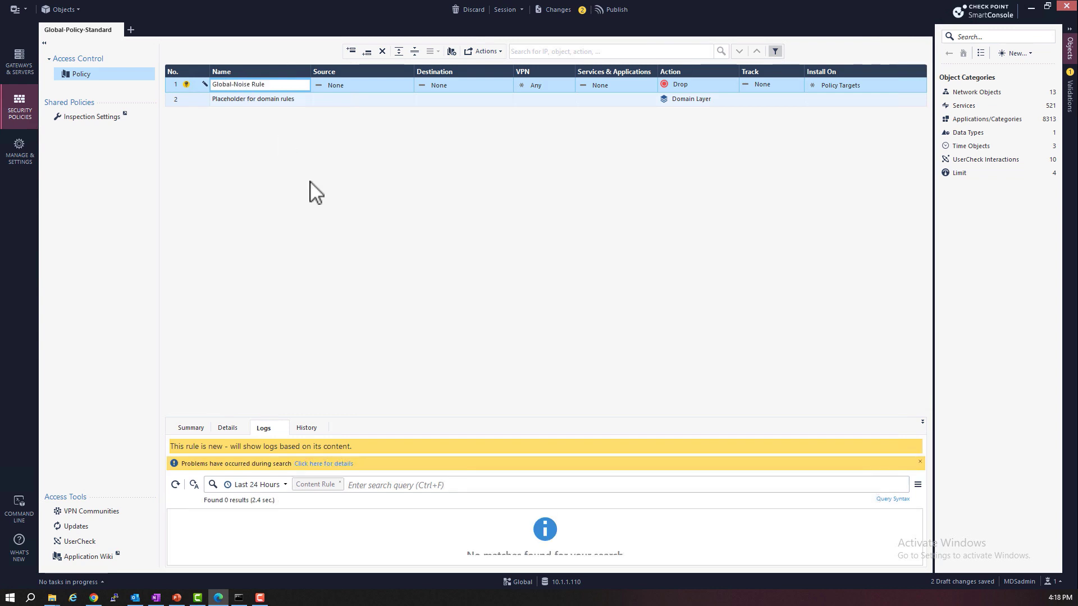
{"action": "left_click", "coordinate": [344, 88]}
{"action": "left_click", "coordinate": [349, 87]}
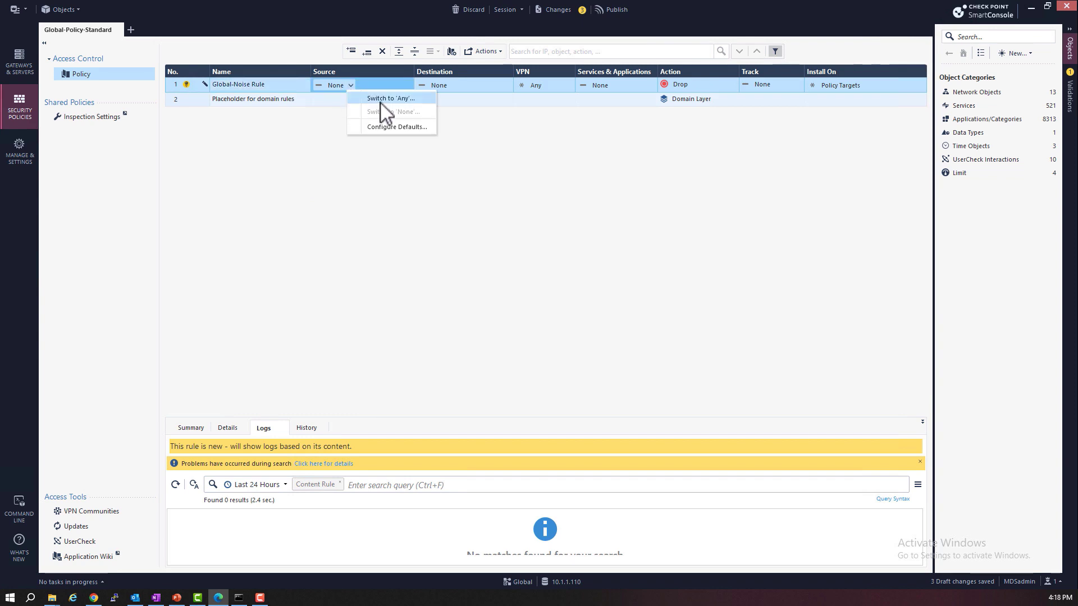
{"action": "left_click", "coordinate": [387, 99]}
{"action": "left_click", "coordinate": [443, 88]}
{"action": "left_click", "coordinate": [449, 85]}
{"action": "left_click", "coordinate": [459, 99]}
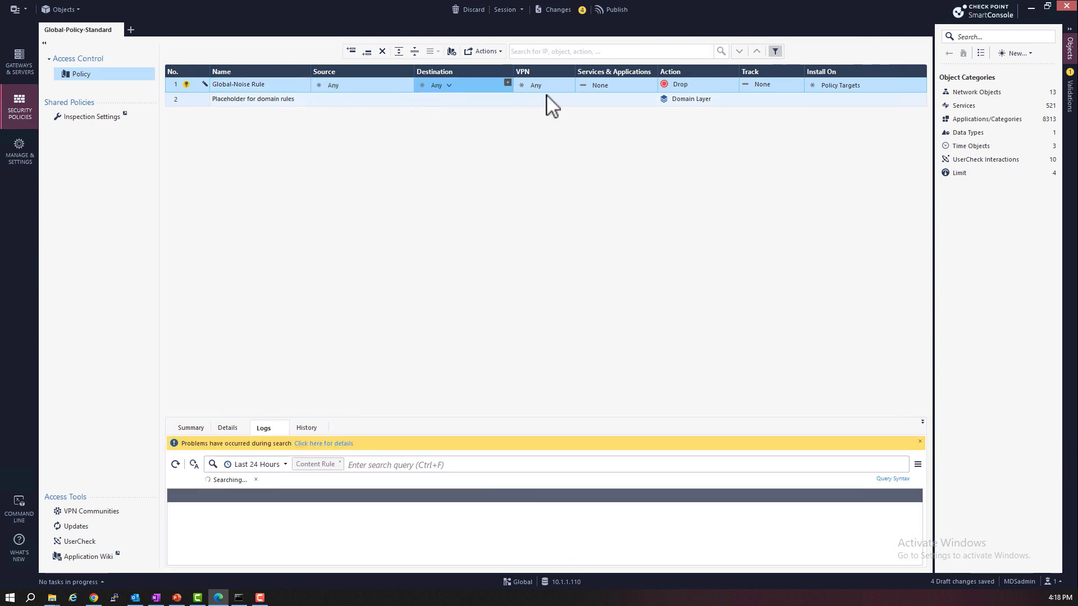
Step: Give the rule services NBT and bootp, action Drop, and tracking None
{"action": "left_click", "coordinate": [651, 92]}
{"action": "left_click", "coordinate": [652, 84]}
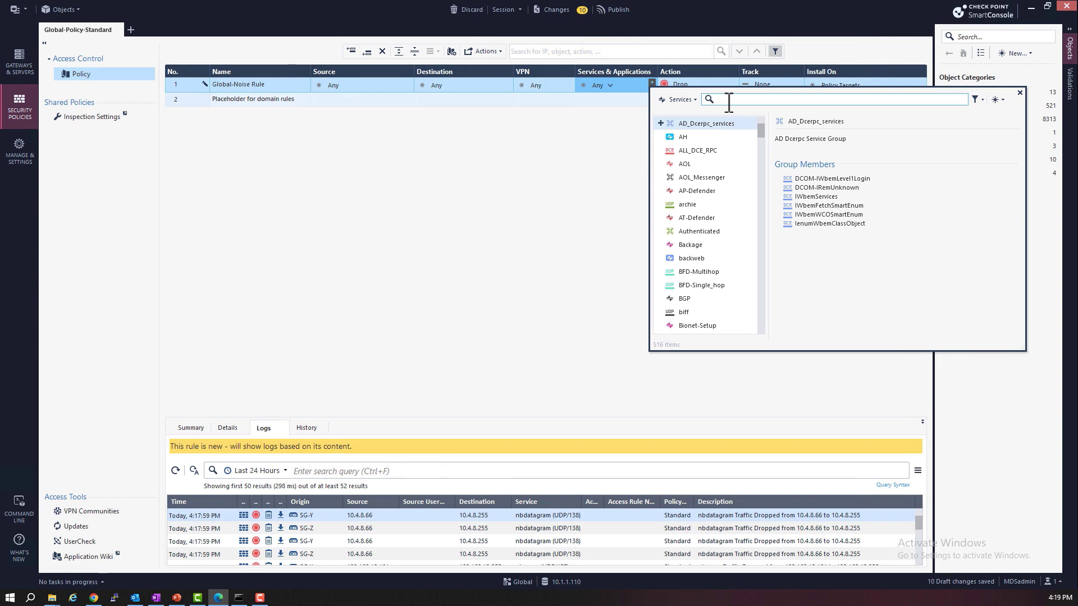
{"action": "type", "text": "Nbt"}
{"action": "left_click", "coordinate": [661, 123]}
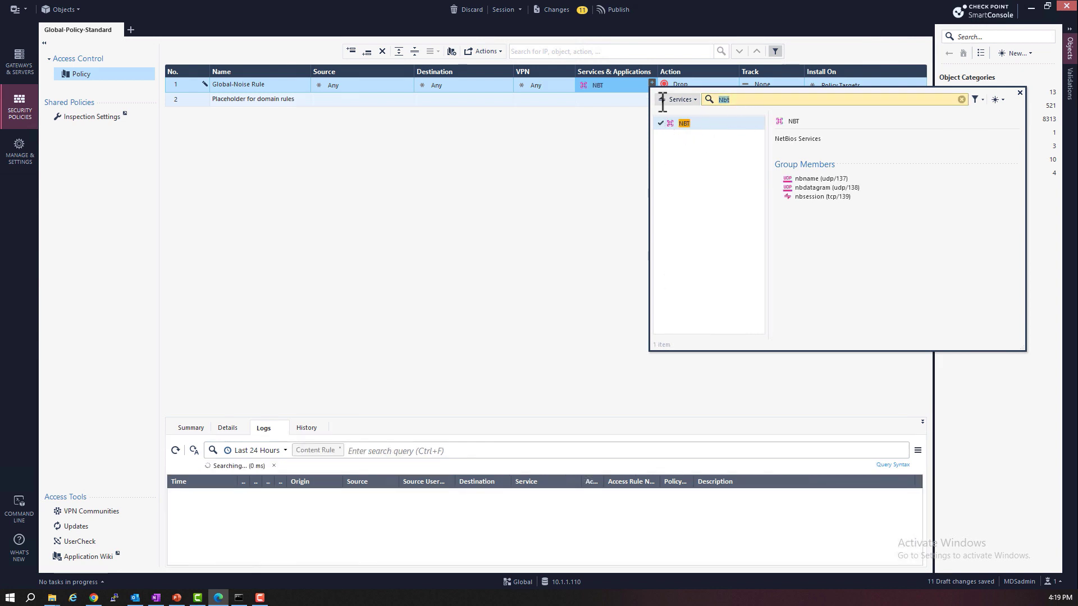
{"action": "type", "text": "bootp"}
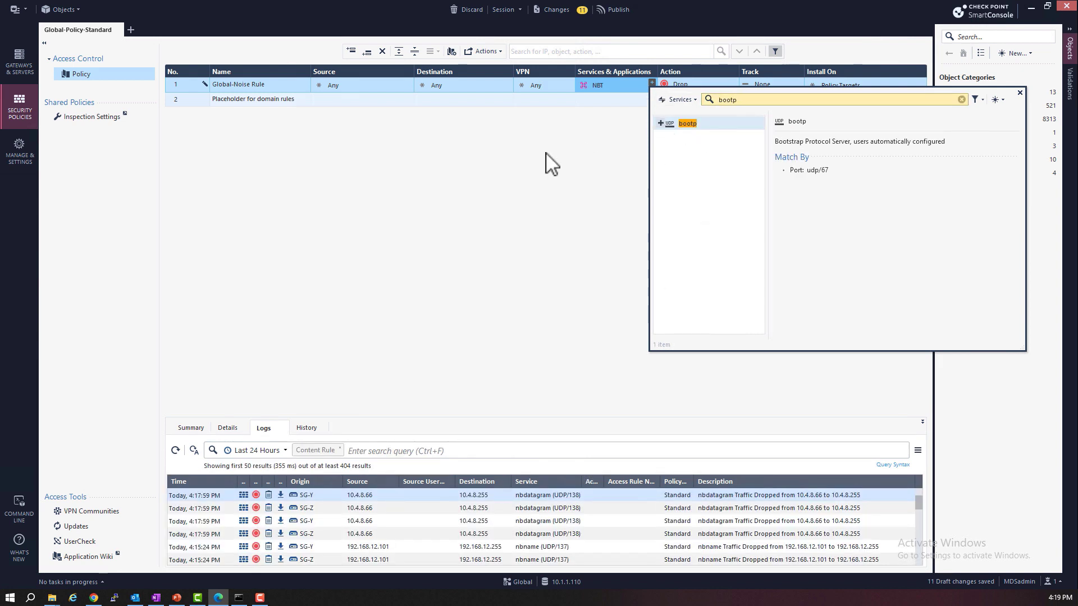
{"action": "key", "text": "Return"}
{"action": "left_click", "coordinate": [678, 83]}
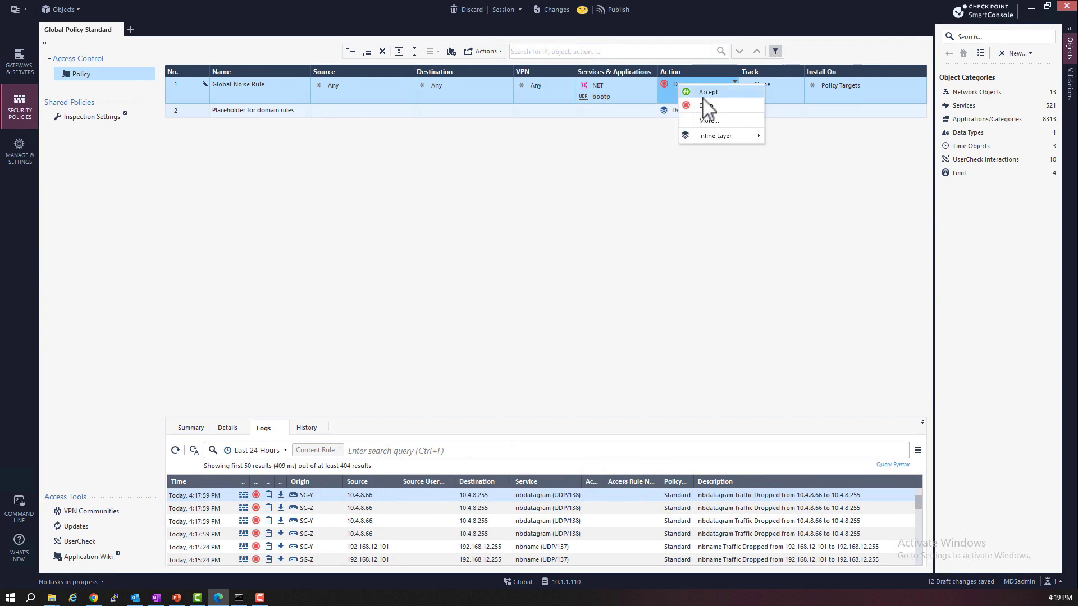
{"action": "left_click", "coordinate": [716, 107]}
{"action": "left_click", "coordinate": [768, 87]}
{"action": "left_click", "coordinate": [708, 159]}
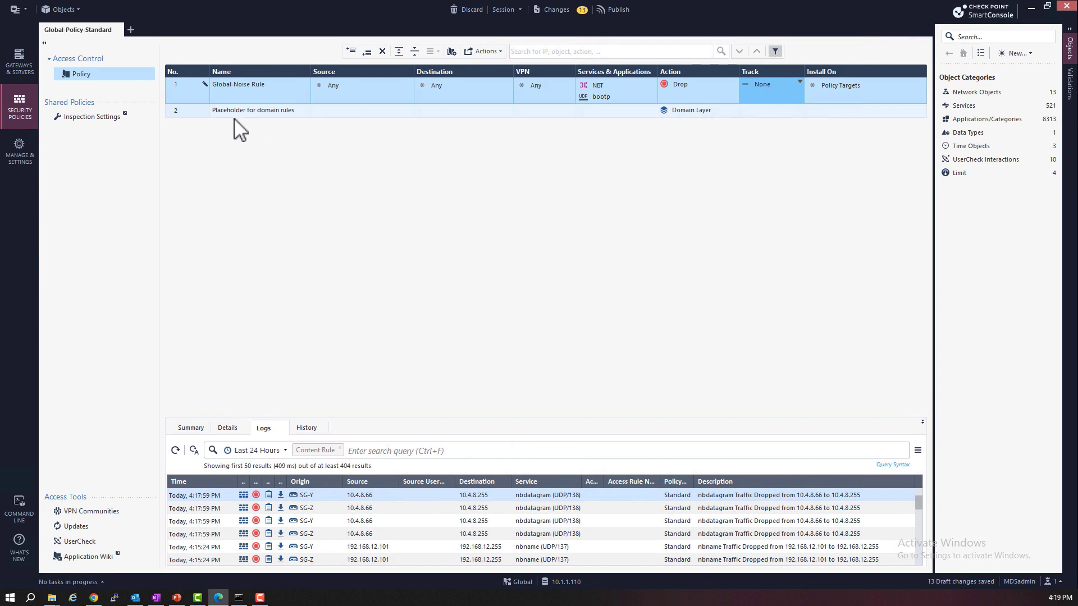
{"action": "left_click", "coordinate": [187, 114]}
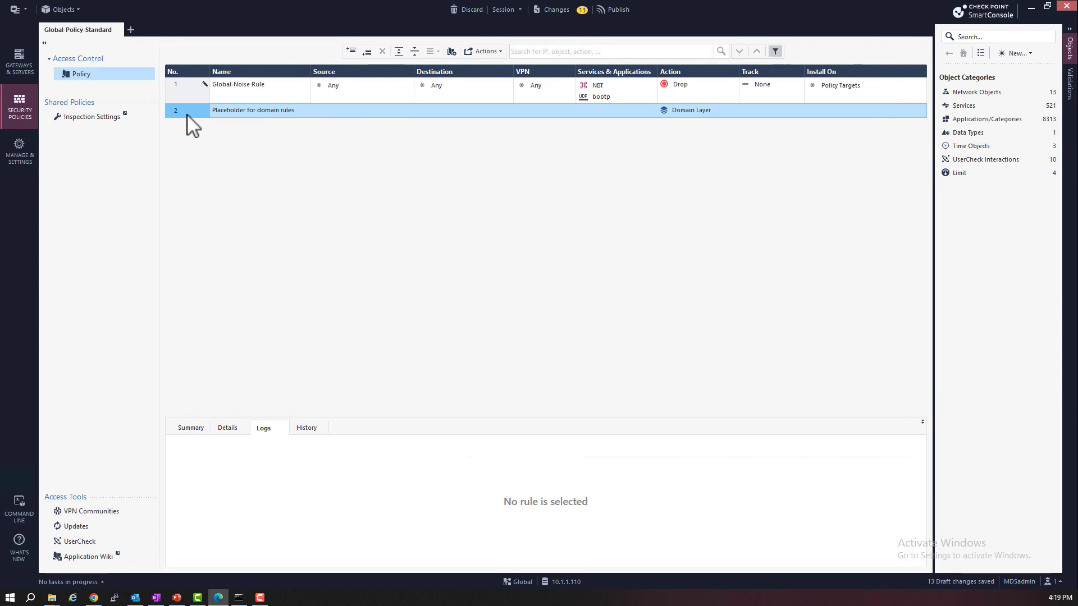
{"action": "right_click", "coordinate": [192, 126]}
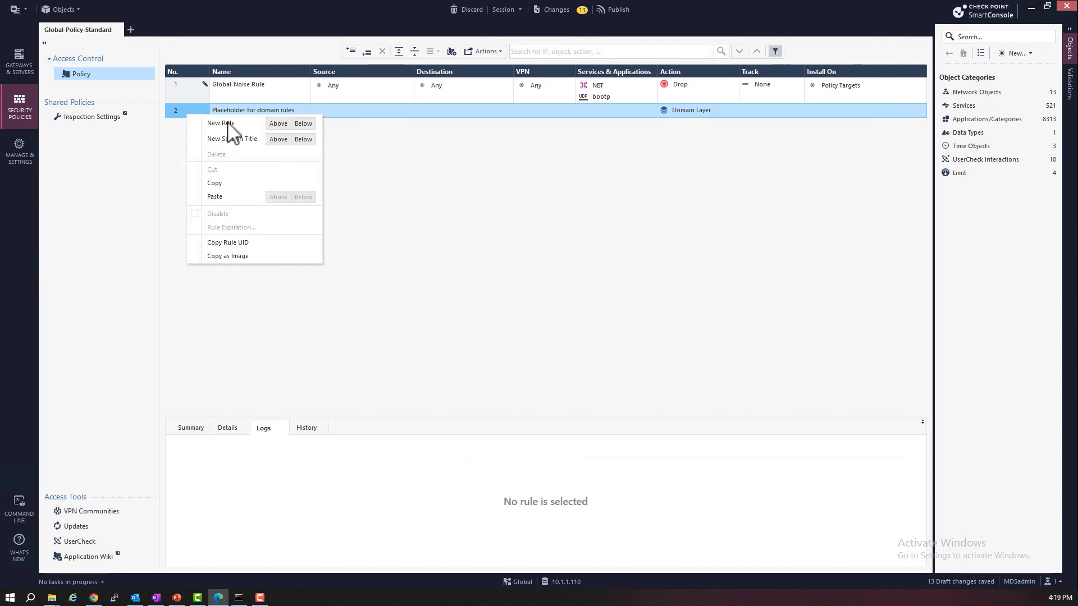
Step: Add rule 'Global-Cleanup Rule' below the placeholder with Source and Destination Any
{"action": "left_click", "coordinate": [308, 125]}
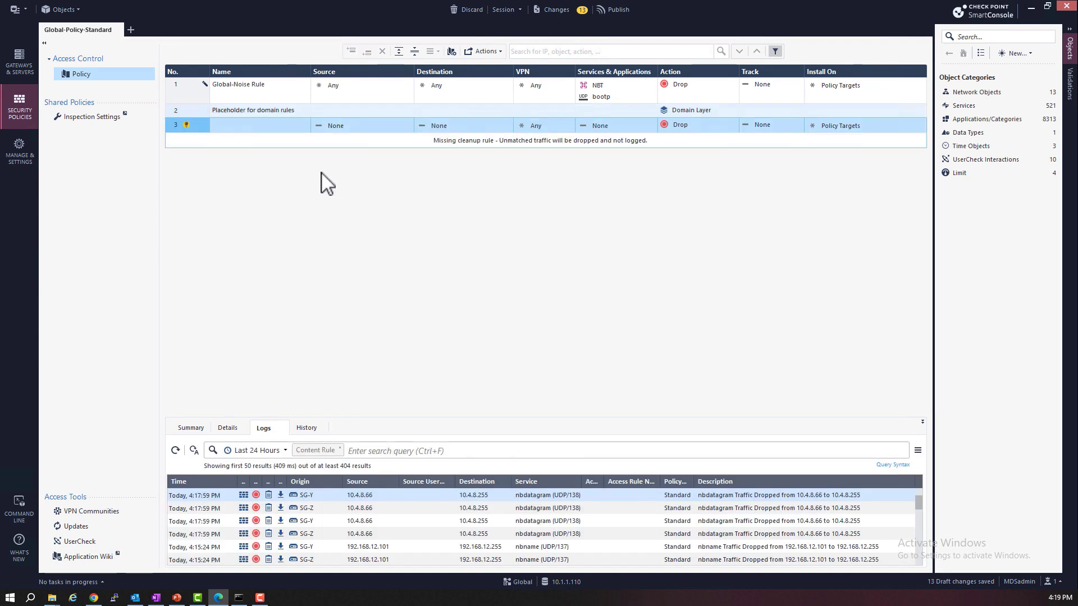
{"action": "double_click", "coordinate": [230, 126]}
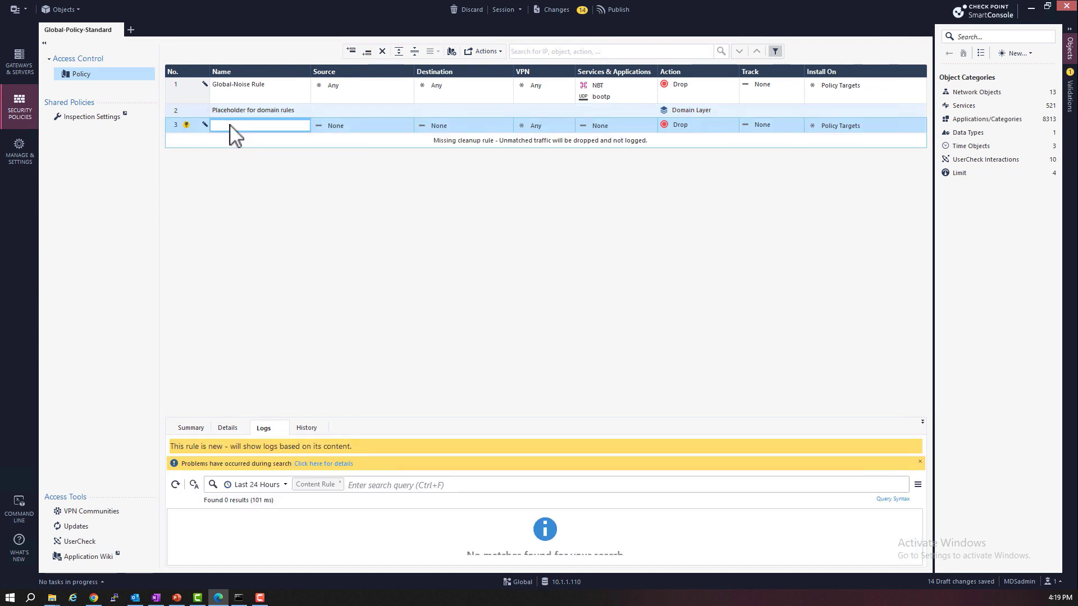
{"action": "type", "text": "Global-Cleanup Rule"}
{"action": "left_click", "coordinate": [353, 129]}
{"action": "left_click", "coordinate": [368, 147]}
{"action": "left_click", "coordinate": [452, 125]}
{"action": "left_click", "coordinate": [468, 140]}
Step: Set the cleanup rule's services to Any, action Drop, and tracking Log
{"action": "left_click", "coordinate": [616, 126]}
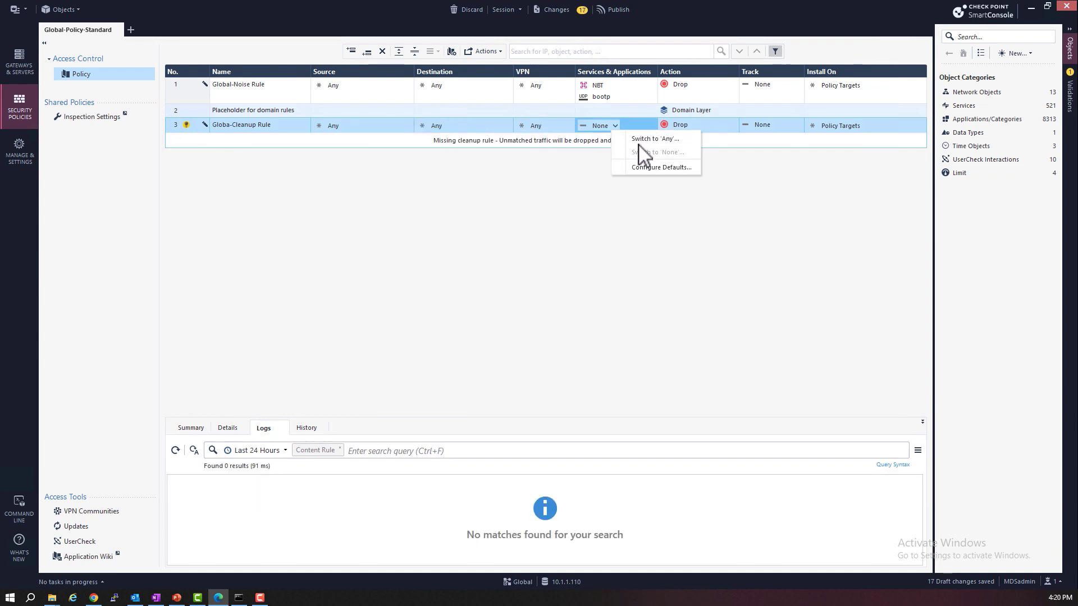
{"action": "left_click", "coordinate": [631, 142]}
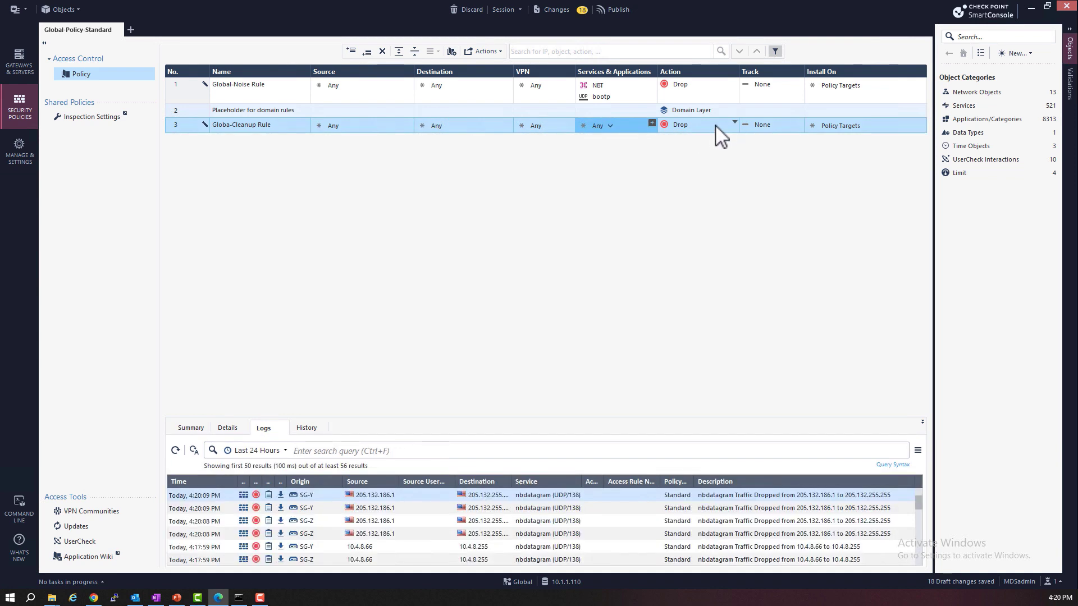
{"action": "left_click", "coordinate": [715, 125]}
{"action": "left_click", "coordinate": [742, 149]}
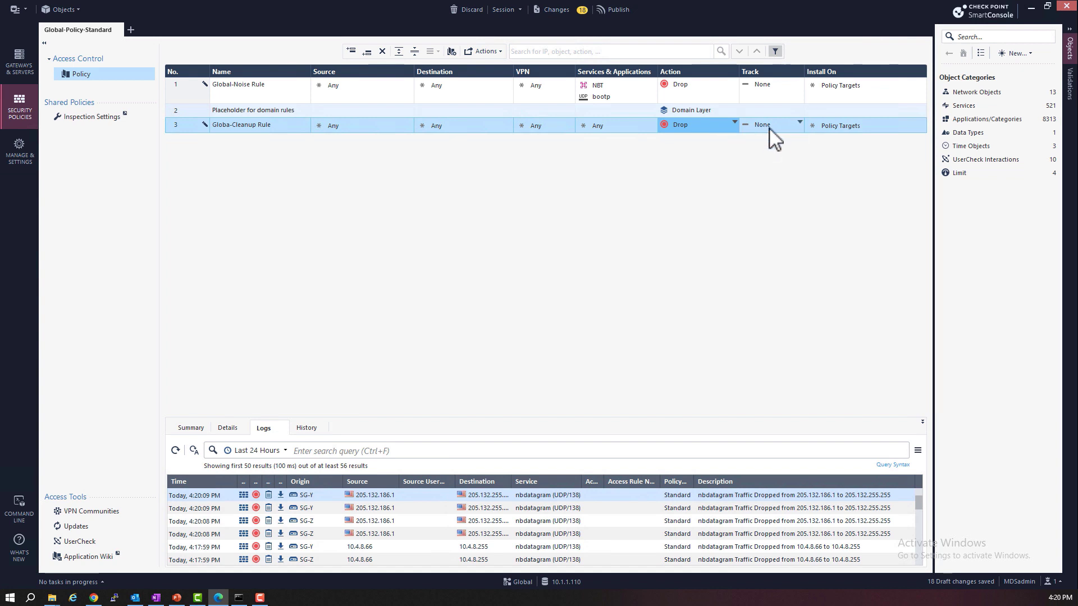
{"action": "left_click", "coordinate": [772, 125]}
{"action": "left_click", "coordinate": [793, 151]}
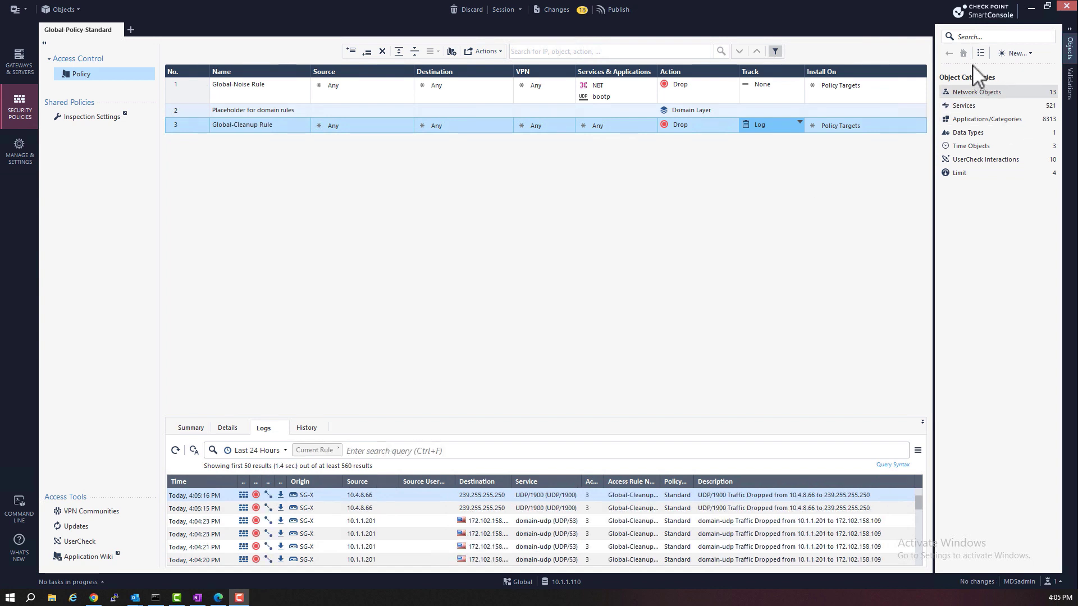
Step: Create host 'DNS-SERVER-8.8.8.8' with IPv4 address 8.8.8.8 and Sea Green colour
{"action": "left_click", "coordinate": [1010, 51]}
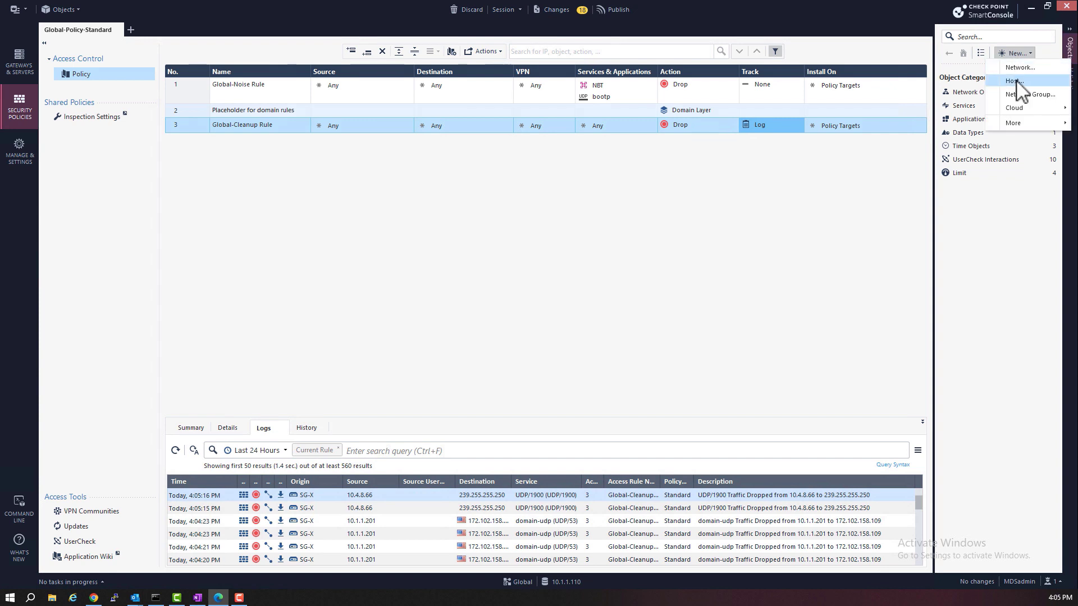
{"action": "left_click", "coordinate": [1014, 80]}
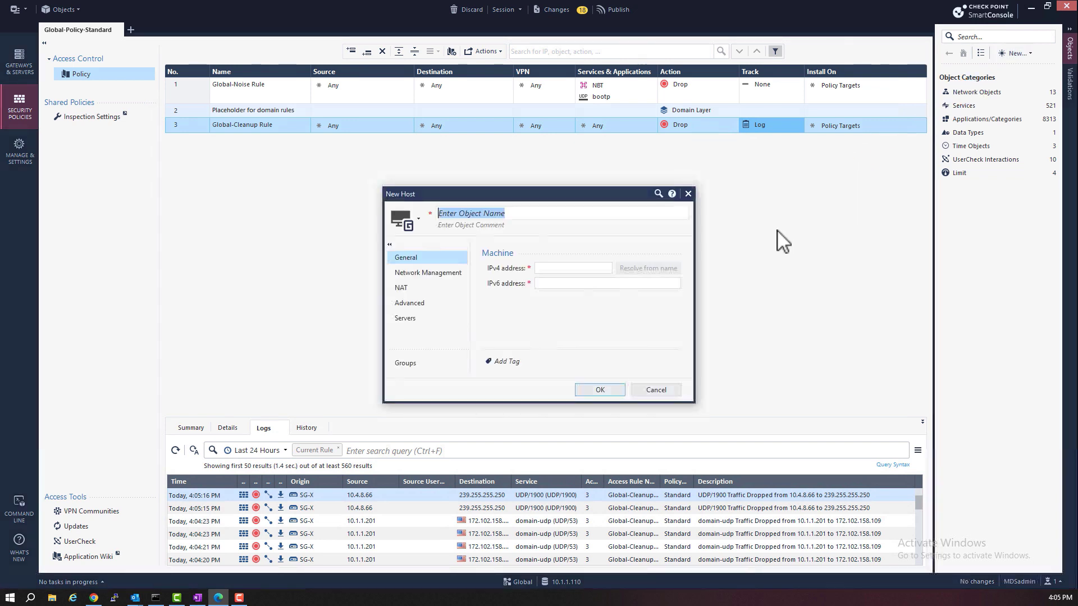
{"action": "type", "text": "DNS-SERVER-8.8.8.8"}
{"action": "left_click", "coordinate": [555, 268]}
{"action": "type", "text": "8.8.8"}
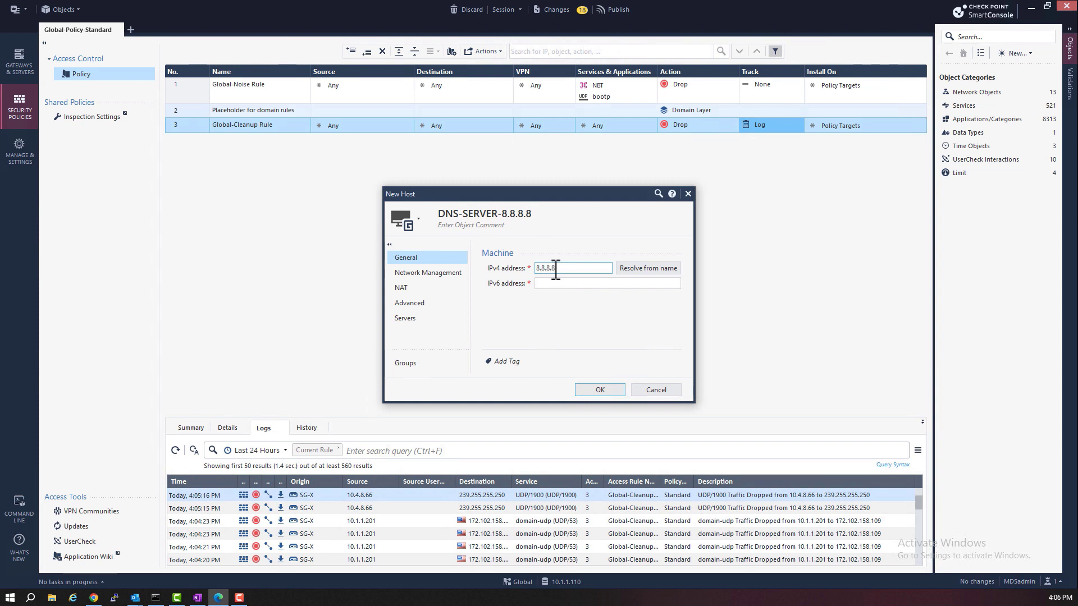
{"action": "left_click", "coordinate": [419, 219]}
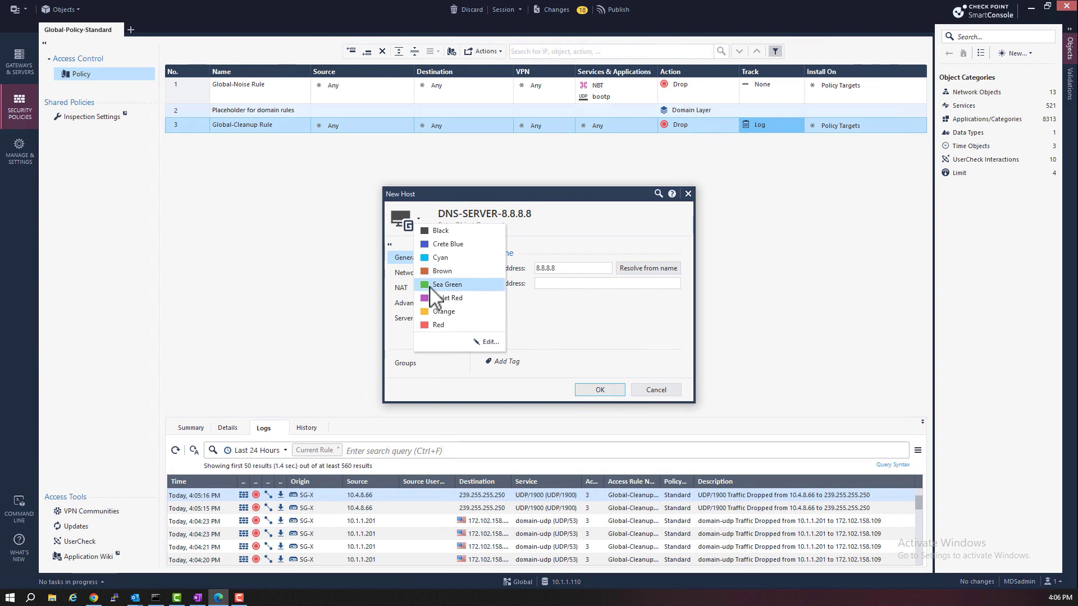
{"action": "left_click", "coordinate": [430, 287]}
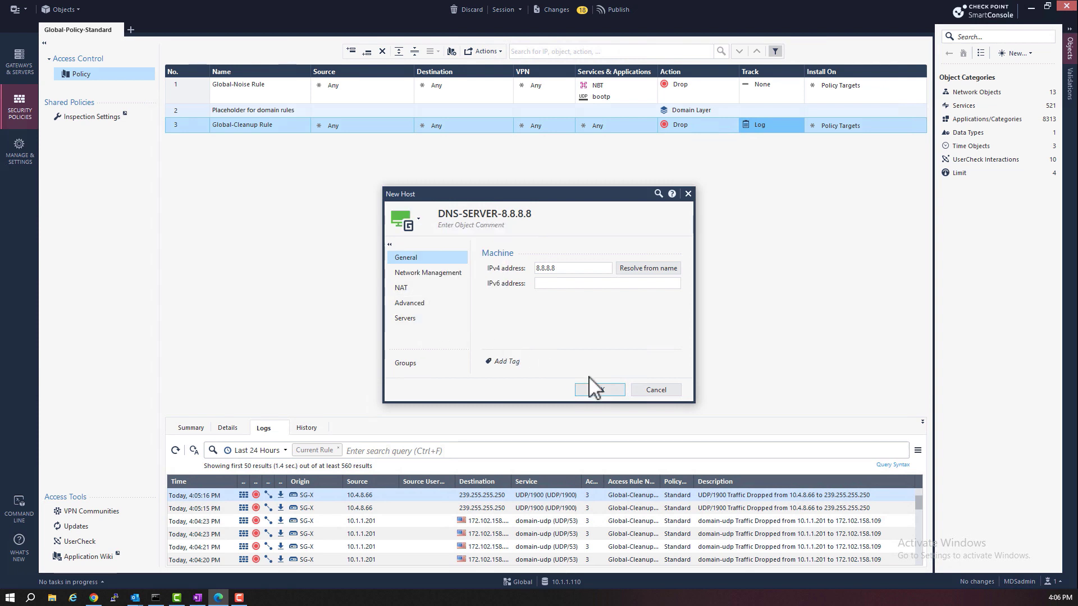
{"action": "left_click", "coordinate": [601, 389]}
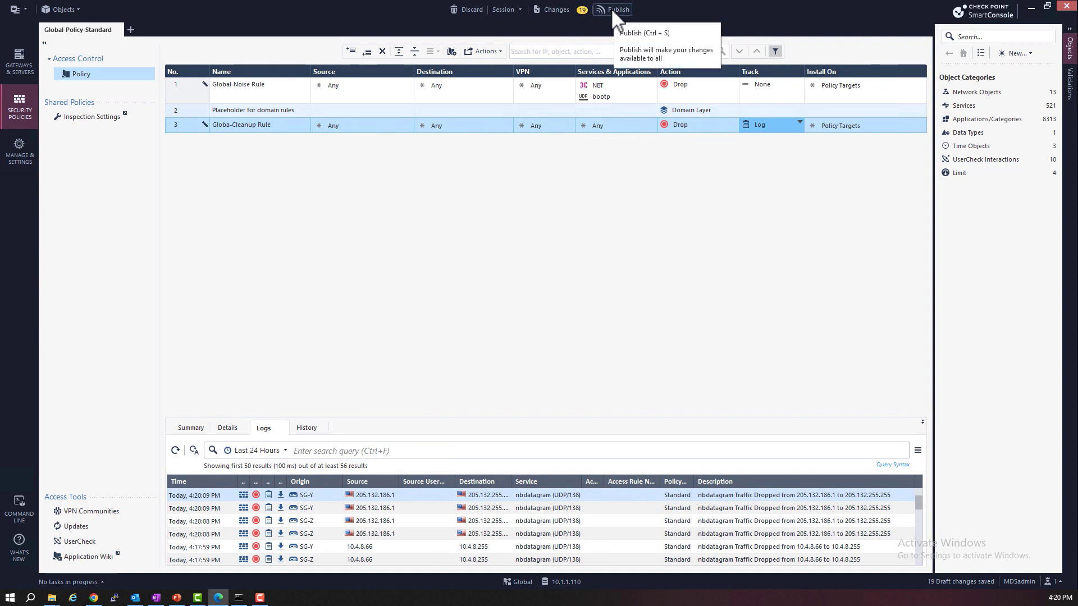
Step: Publish the 19 draft changes and acknowledge the Multi-Domain assignments reminder
{"action": "left_click", "coordinate": [613, 10]}
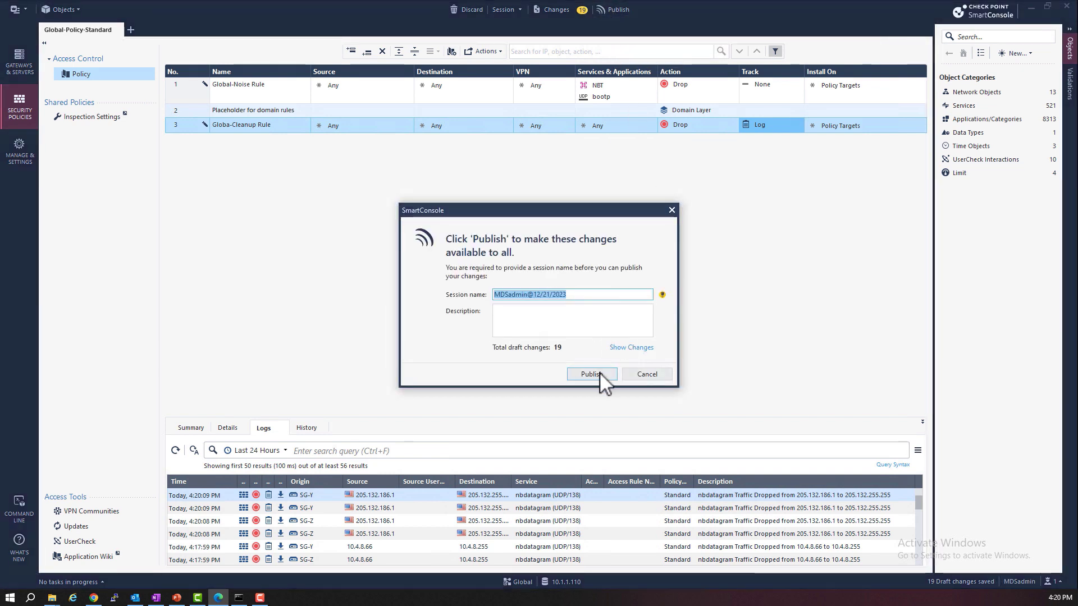
{"action": "left_click", "coordinate": [598, 372]}
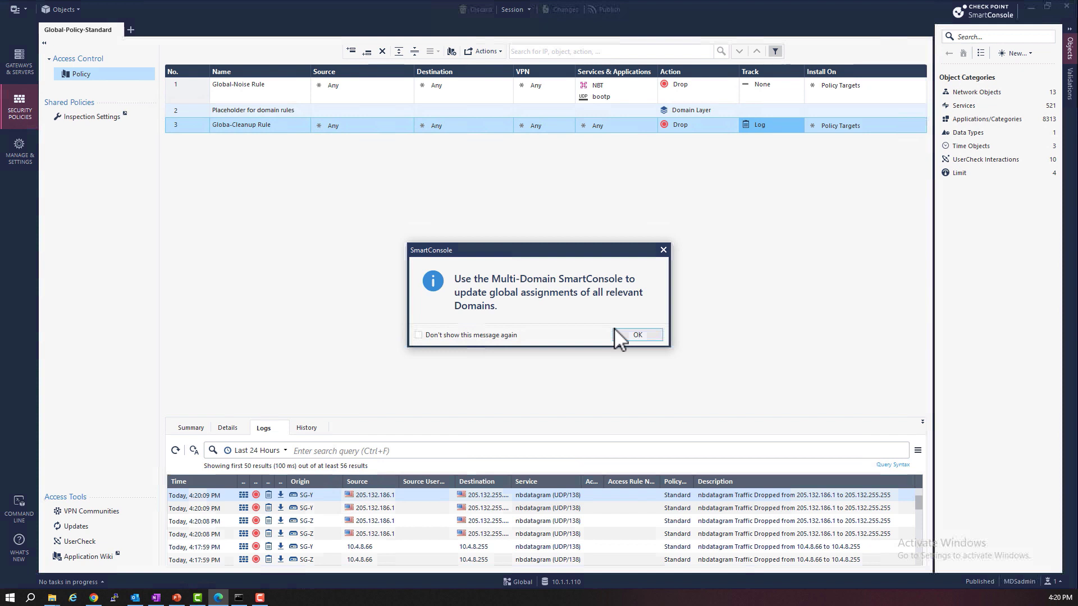
{"action": "left_click", "coordinate": [638, 335]}
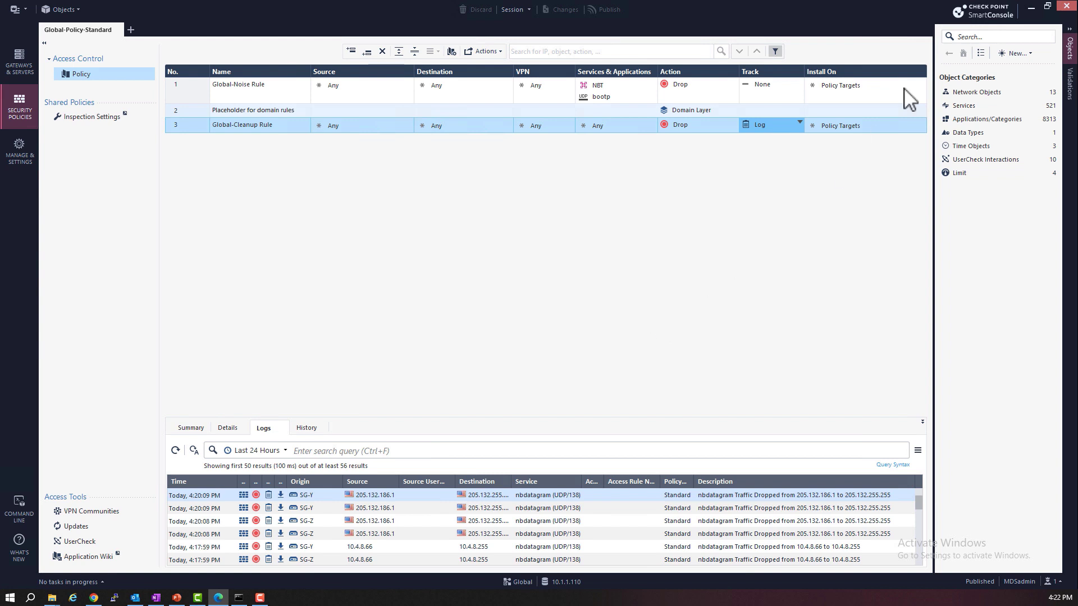
Step: Close the Global domain window and connect to DMS_X_Server in the Domains view
{"action": "left_click", "coordinate": [1066, 7]}
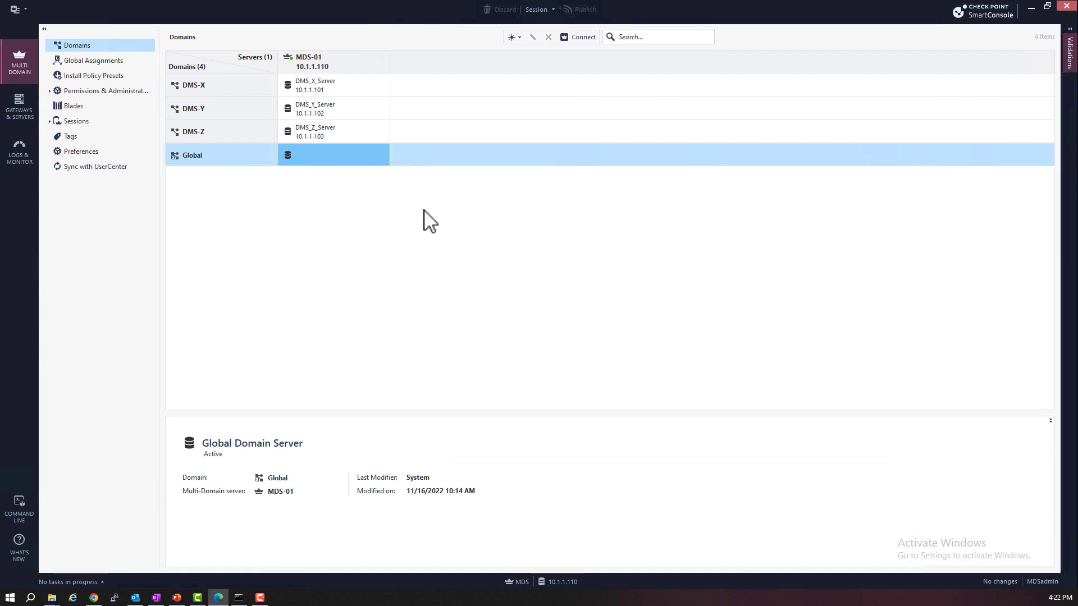
{"action": "left_click", "coordinate": [320, 89]}
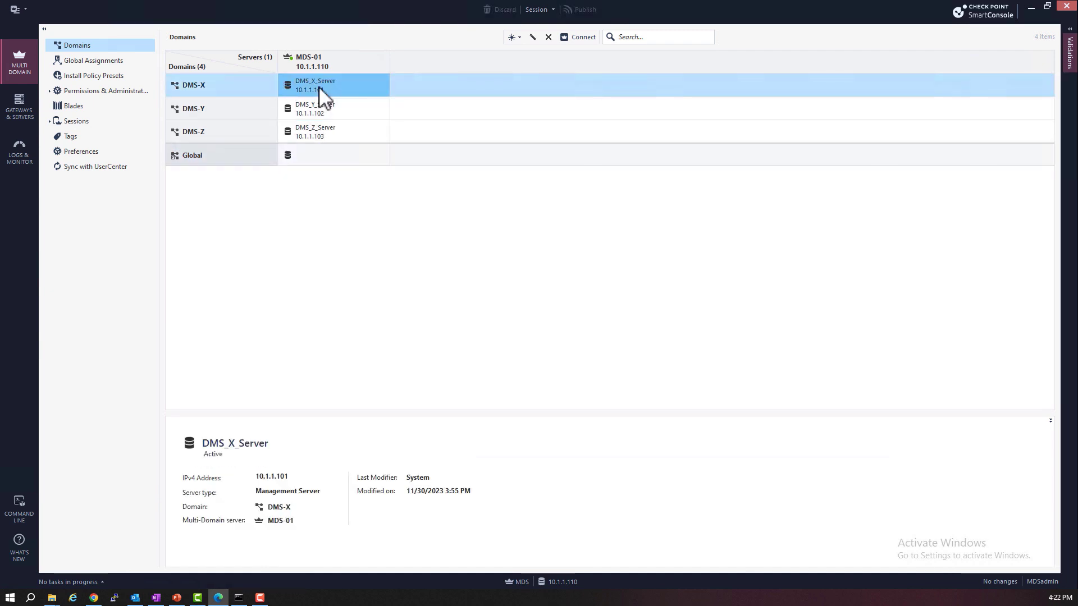
{"action": "right_click", "coordinate": [320, 89]}
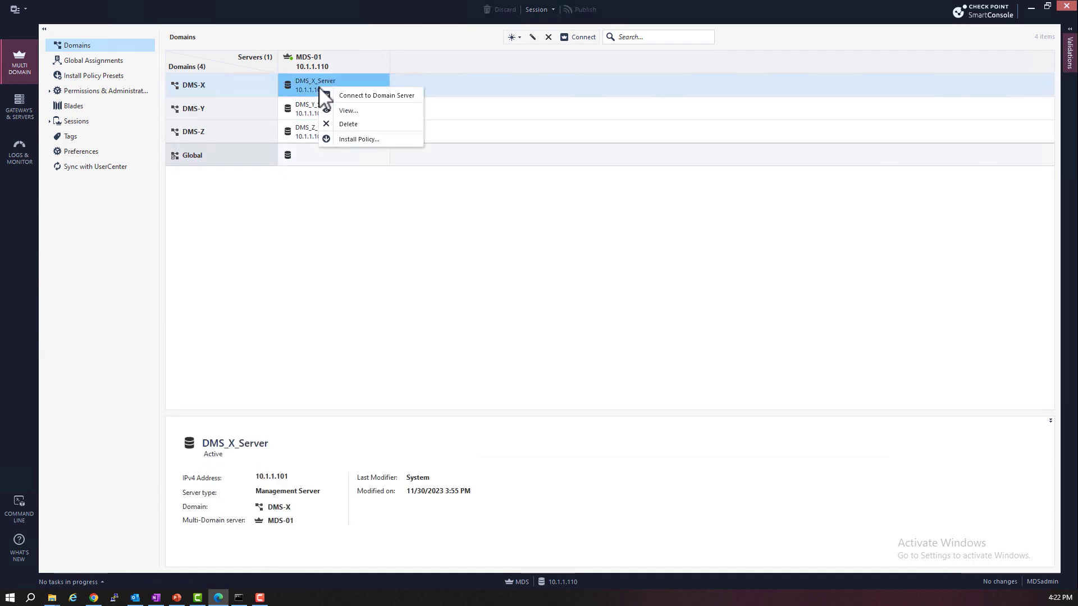
{"action": "left_click", "coordinate": [360, 99]}
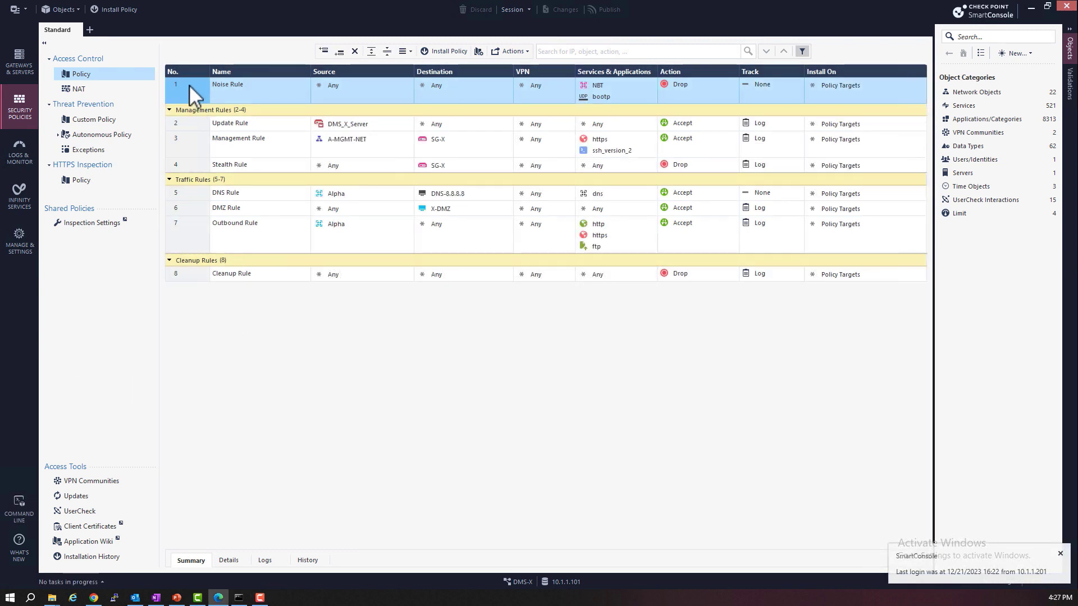
Step: Delete the Noise Rule and Cleanup Rule from DMS-X's Standard policy and publish, leaving six rules
{"action": "right_click", "coordinate": [192, 86]}
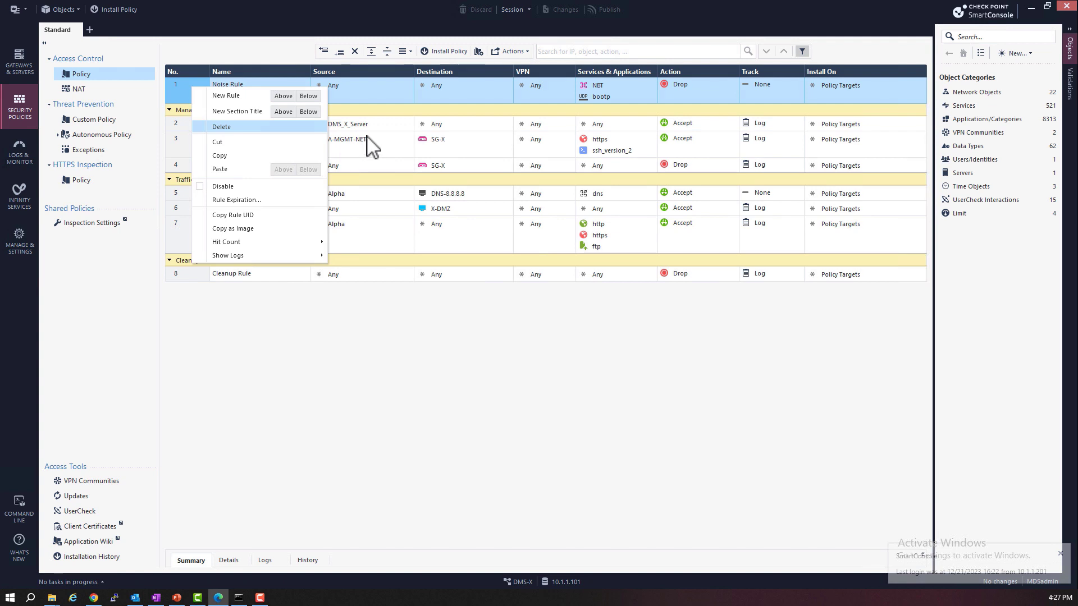
{"action": "key", "text": "Return"}
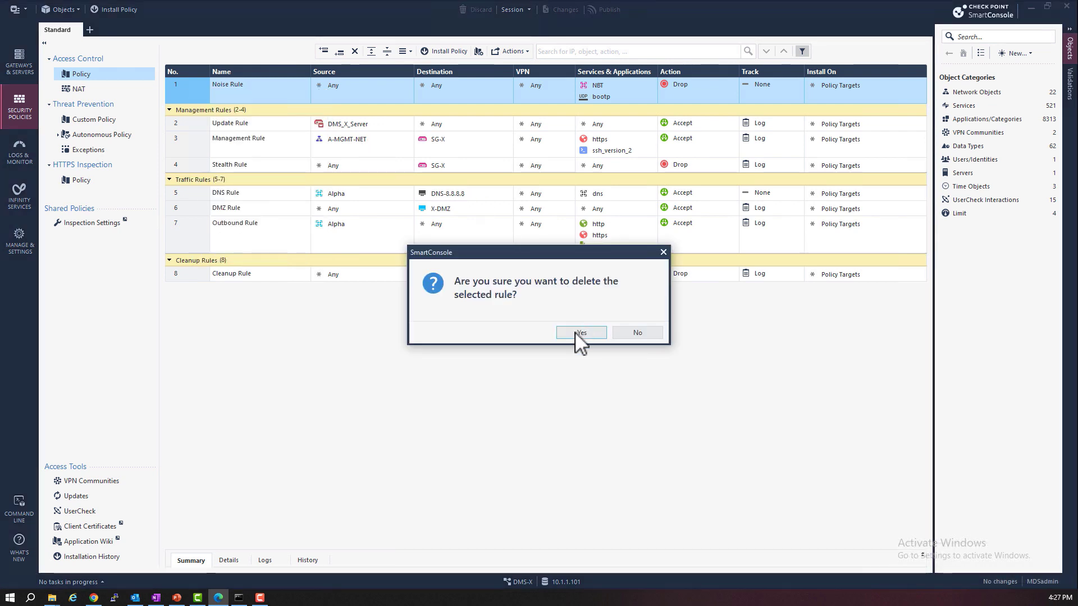
{"action": "left_click", "coordinate": [581, 333]}
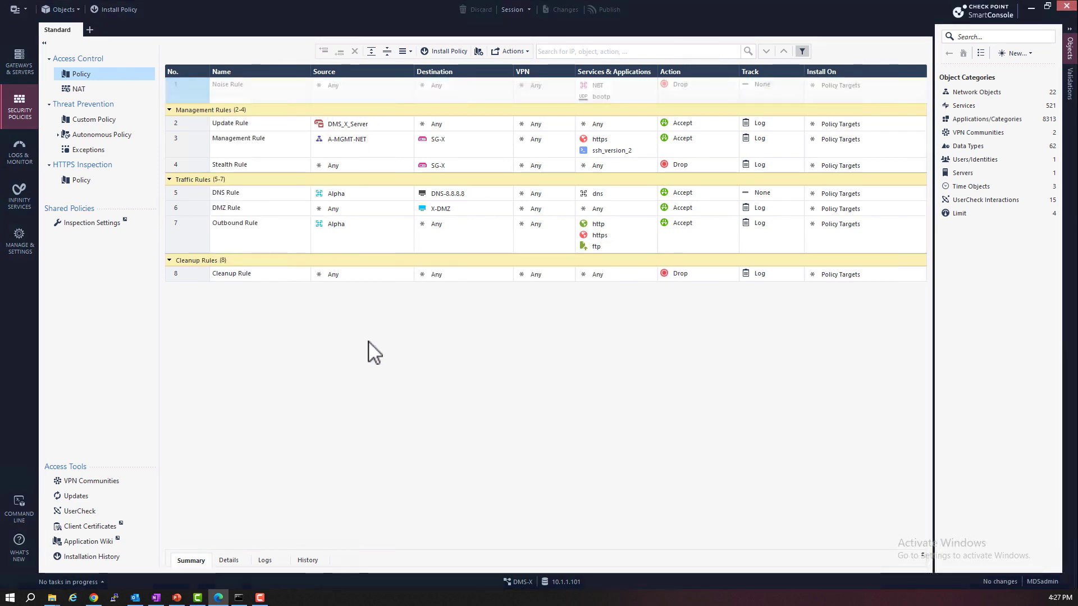
{"action": "left_click", "coordinate": [195, 247]}
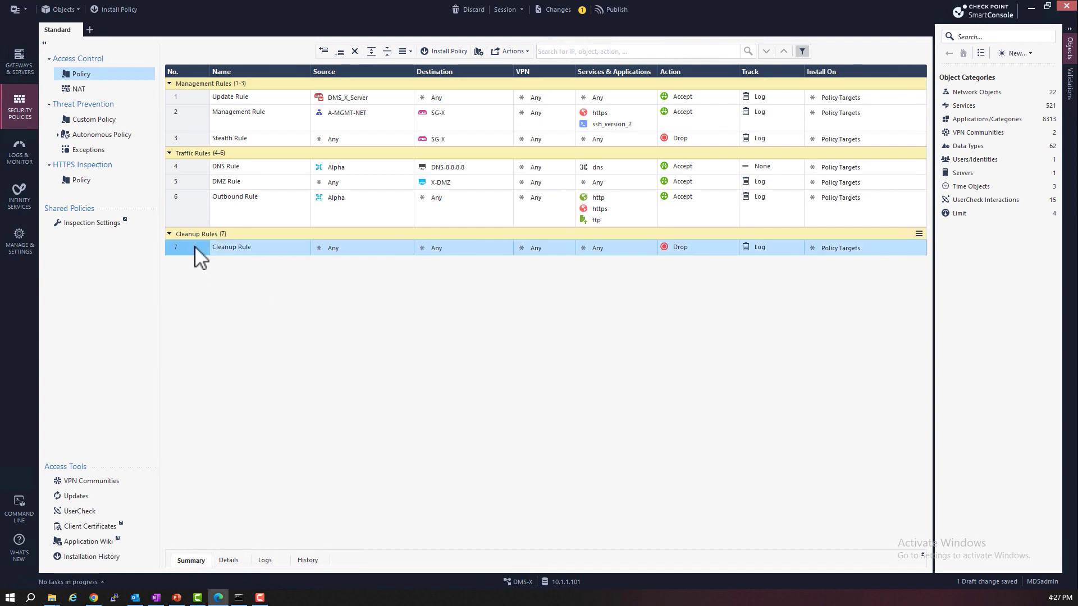
{"action": "right_click", "coordinate": [195, 247]}
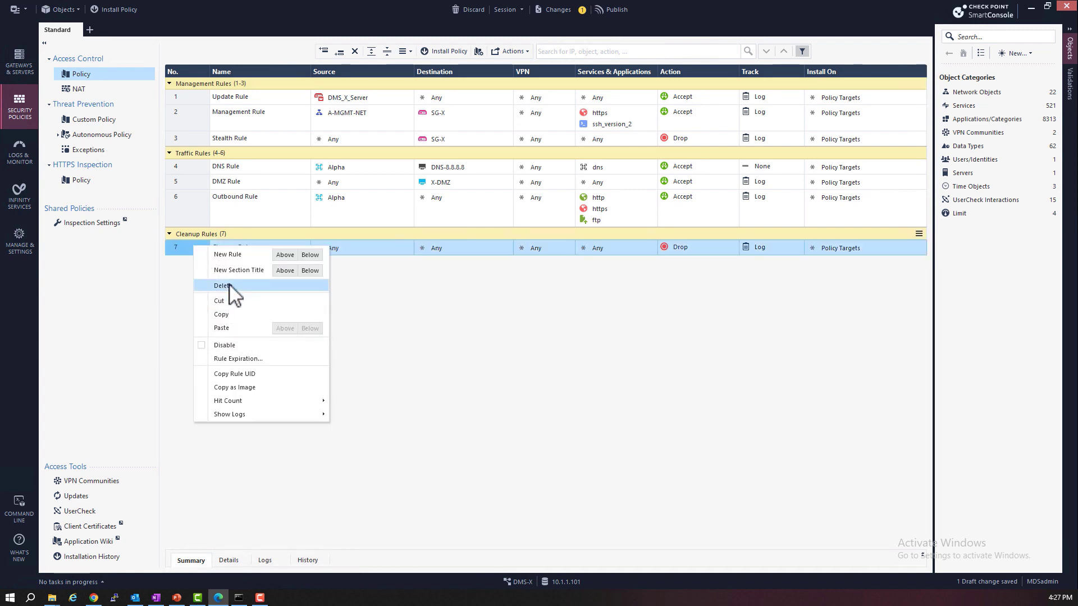
{"action": "left_click", "coordinate": [229, 286]}
{"action": "left_click", "coordinate": [588, 331]}
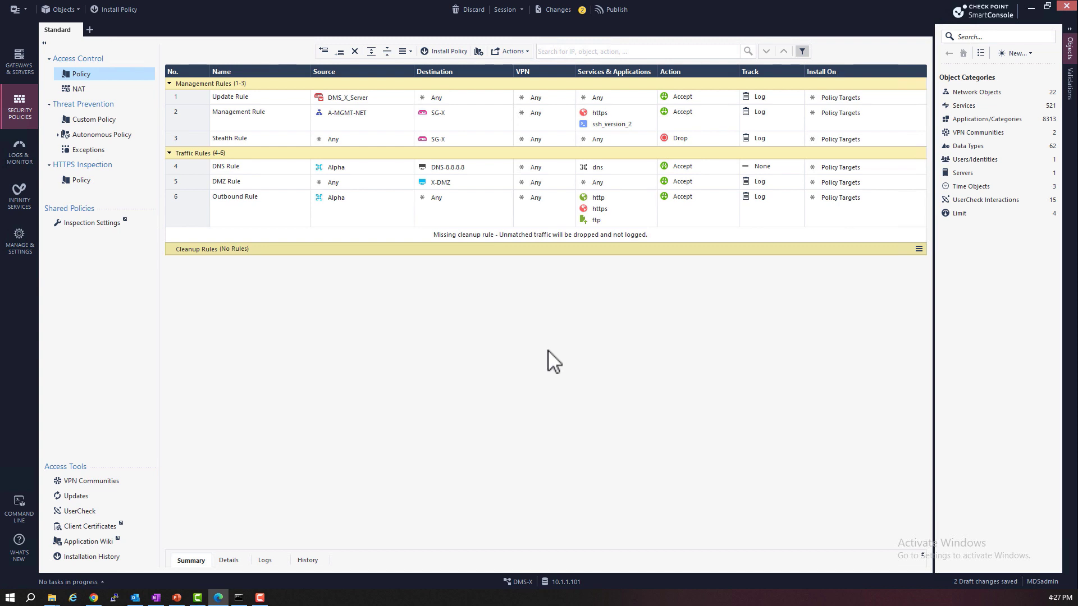
{"action": "left_click", "coordinate": [612, 10]}
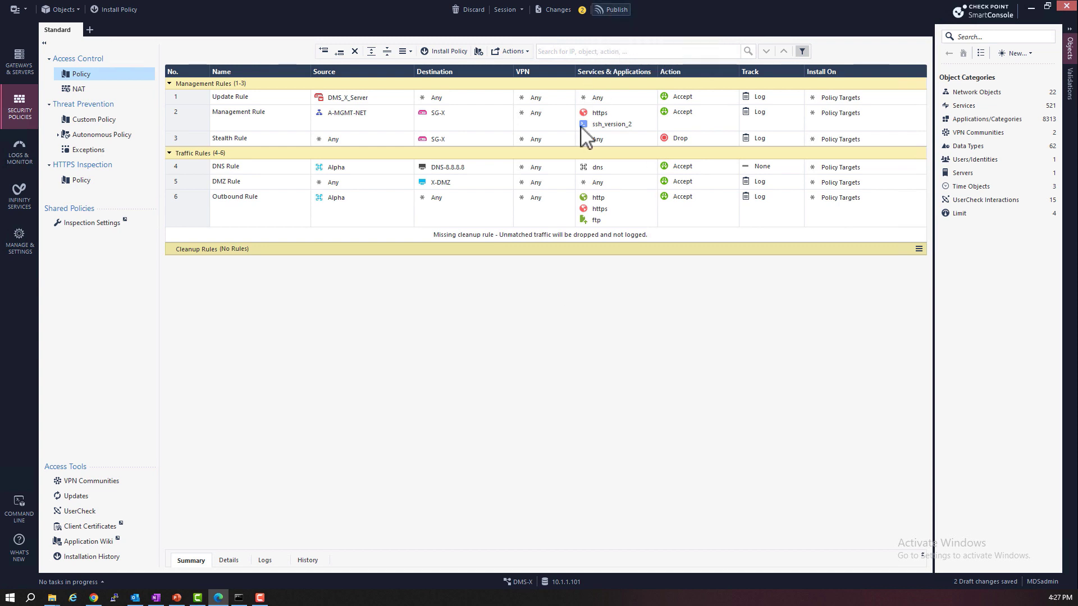
{"action": "left_click", "coordinate": [594, 375]}
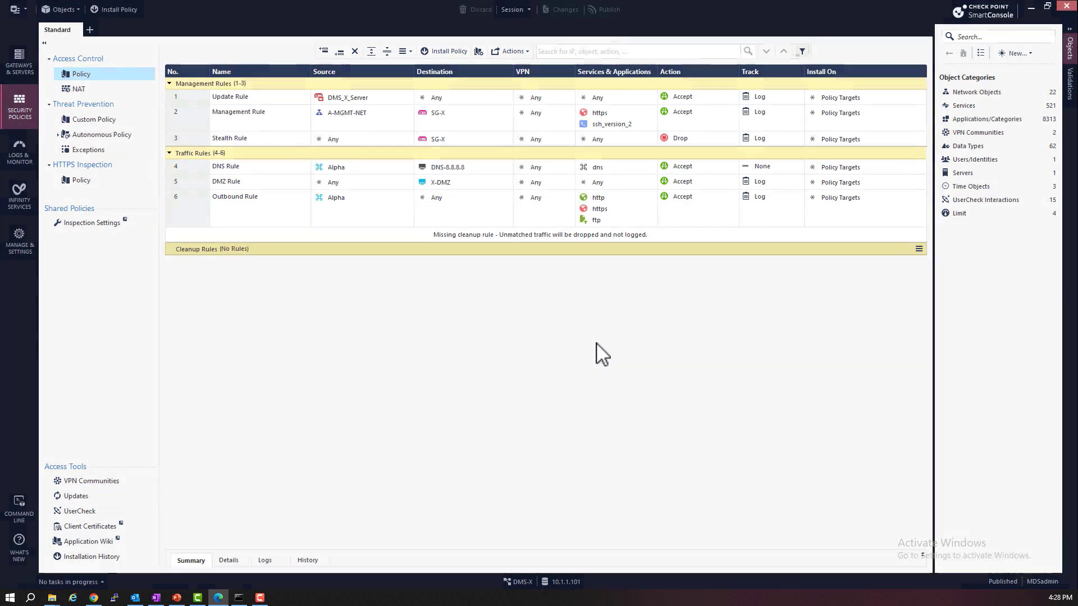
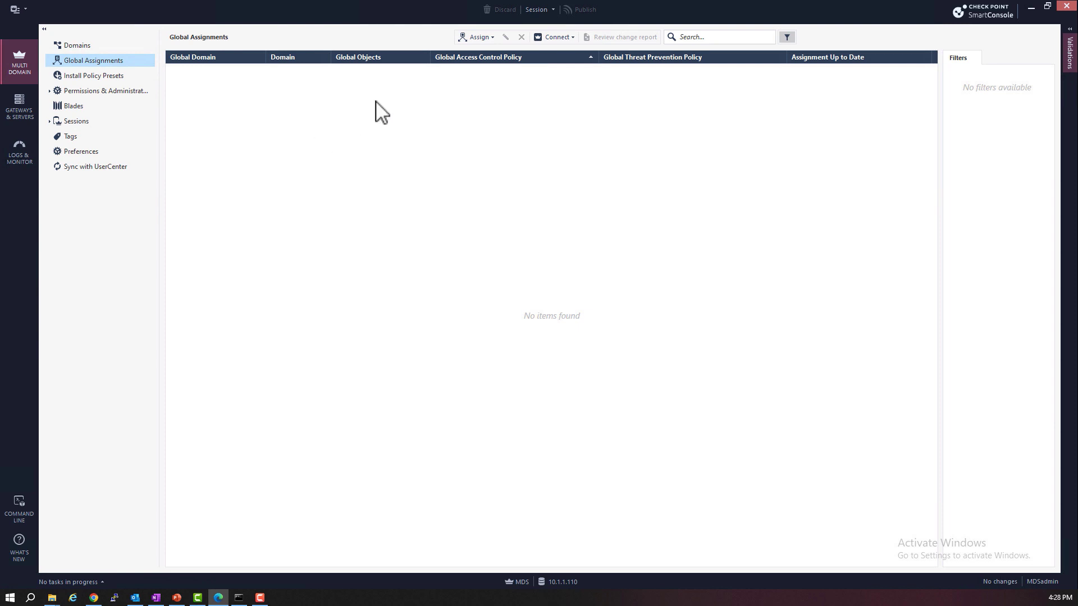
Step: Create a new global assignment of Global-Policy-Standard from the Global domain to DMS-X
{"action": "left_click", "coordinate": [488, 35]}
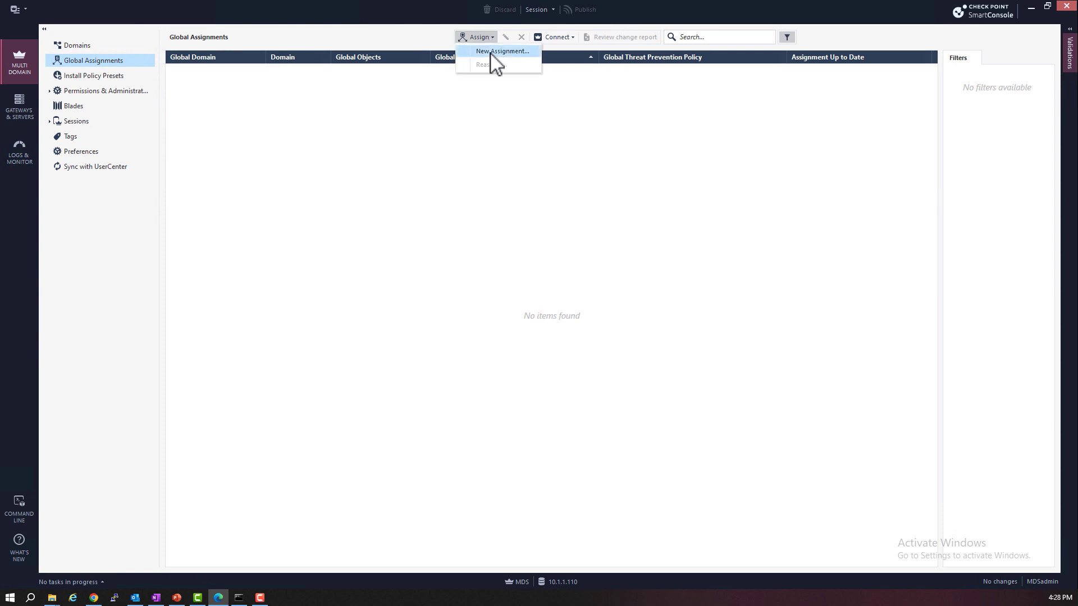
{"action": "left_click", "coordinate": [492, 51]}
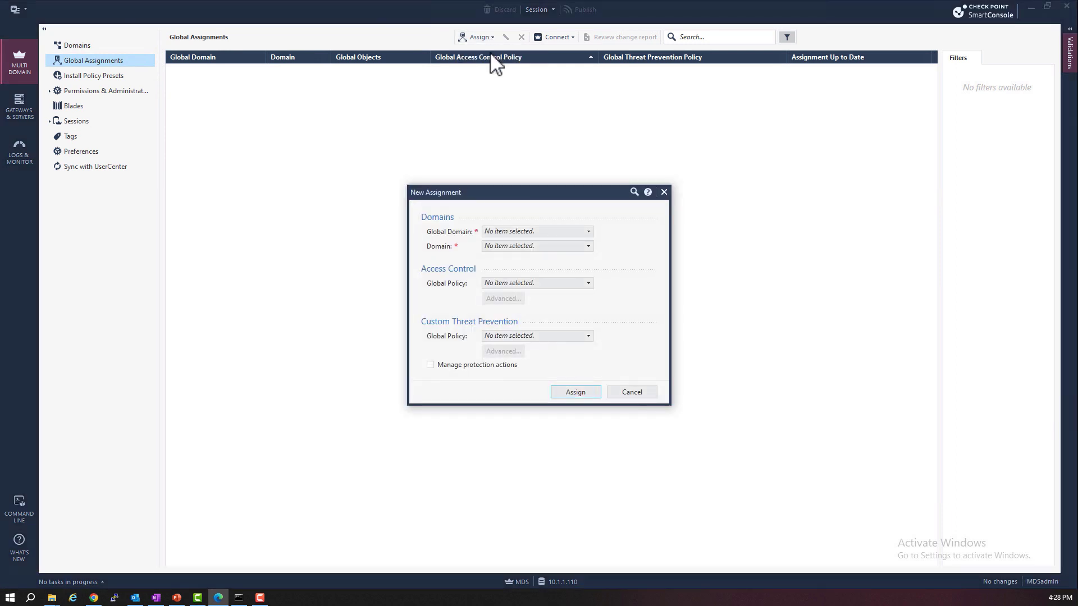
{"action": "left_click", "coordinate": [588, 232]}
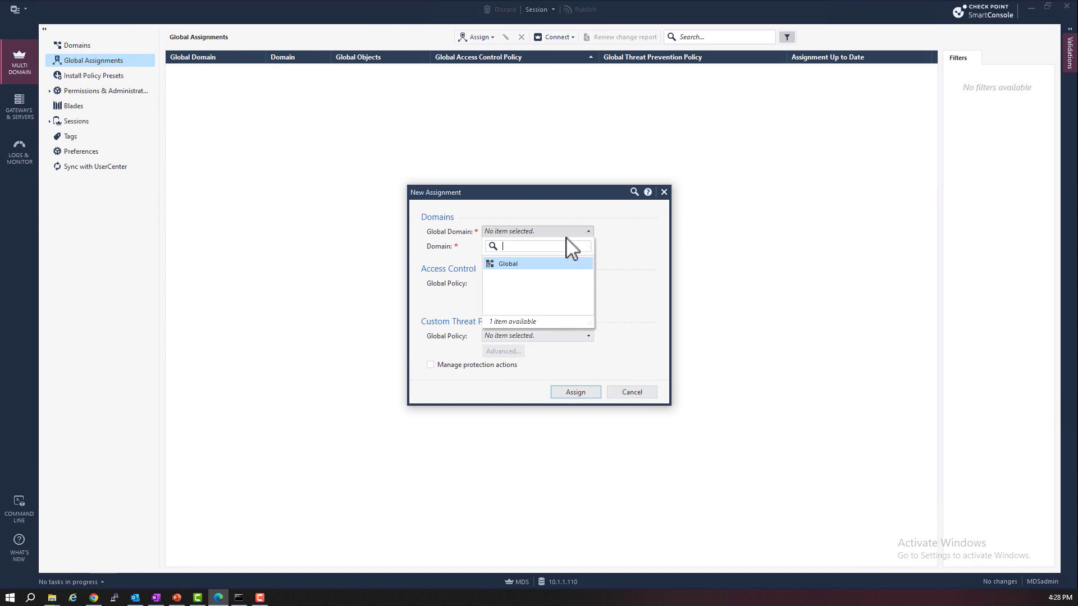
{"action": "left_click", "coordinate": [519, 264]}
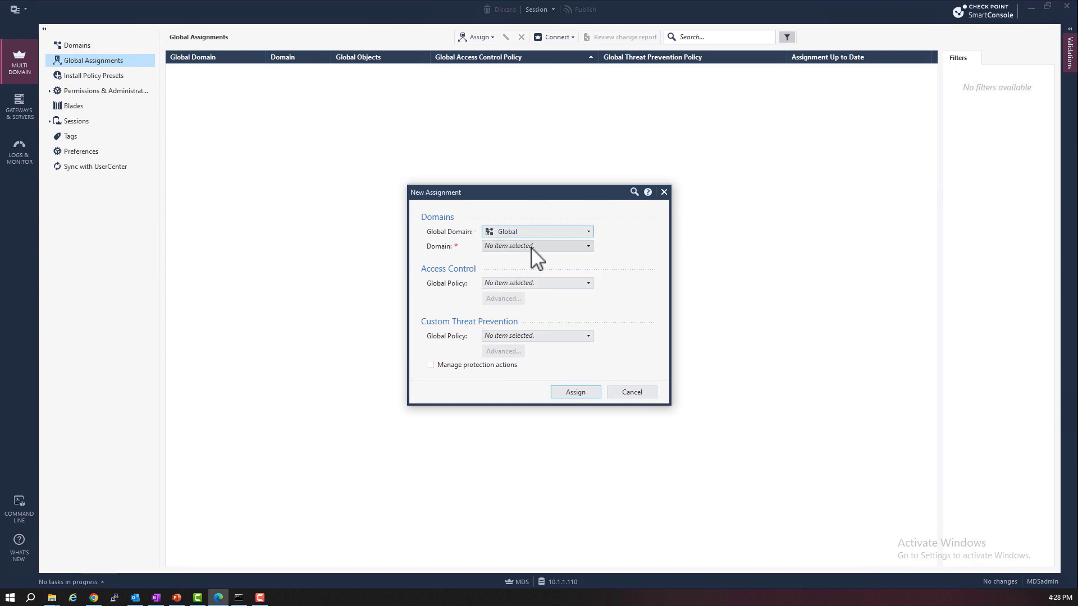
{"action": "left_click", "coordinate": [532, 247]}
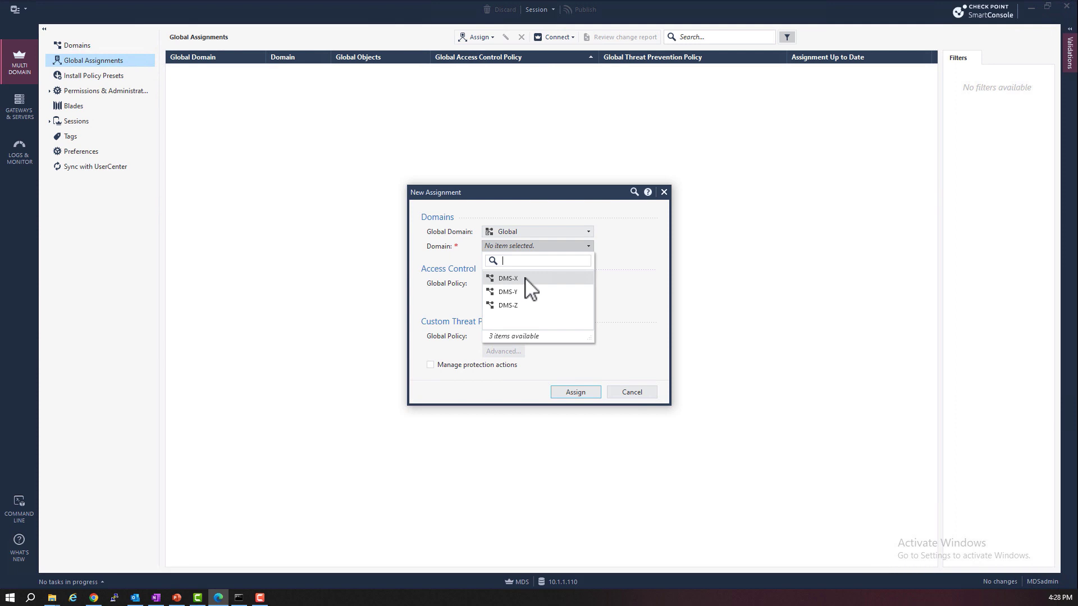
{"action": "left_click", "coordinate": [530, 279]}
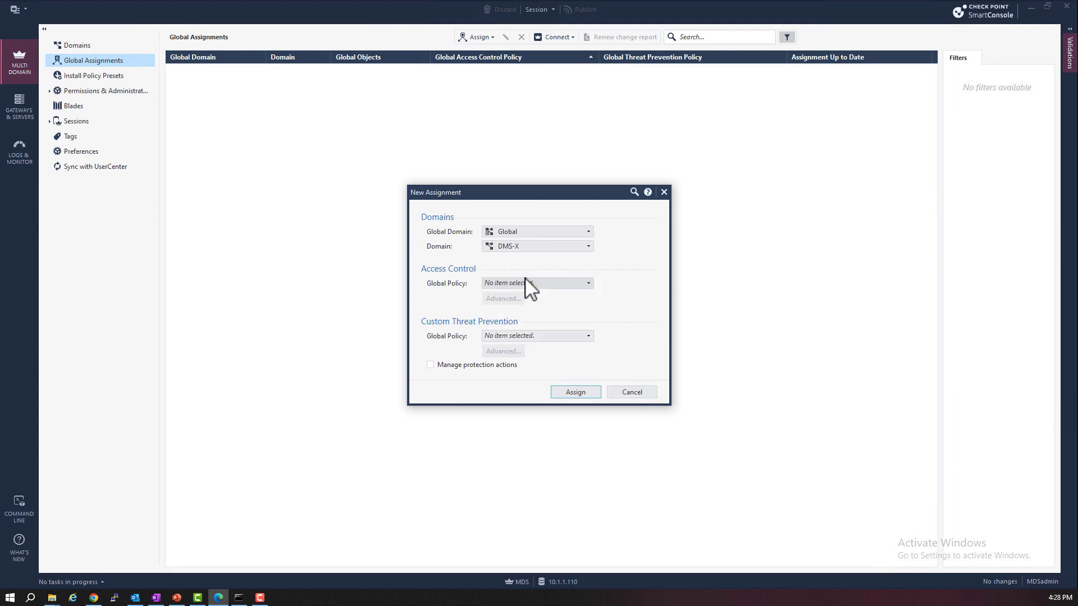
{"action": "left_click", "coordinate": [584, 285]}
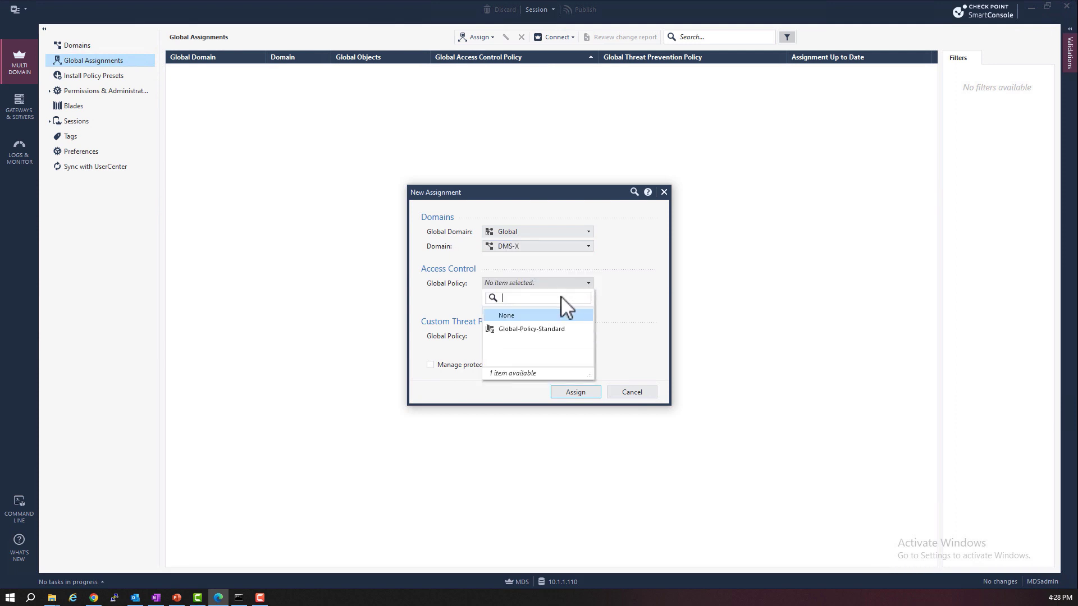
{"action": "left_click", "coordinate": [539, 329]}
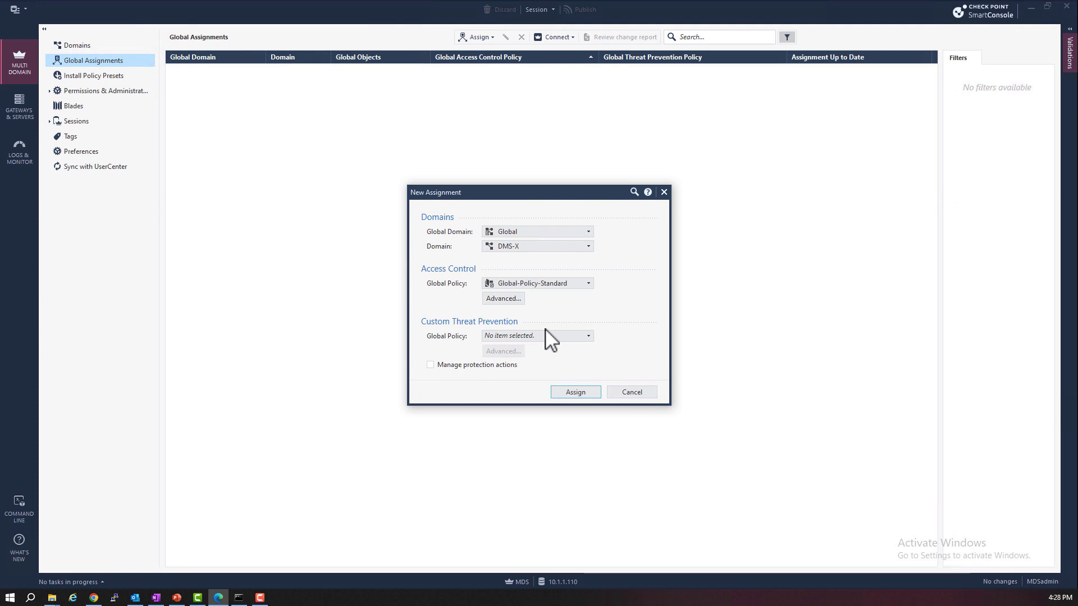
{"action": "key", "text": "Tab"}
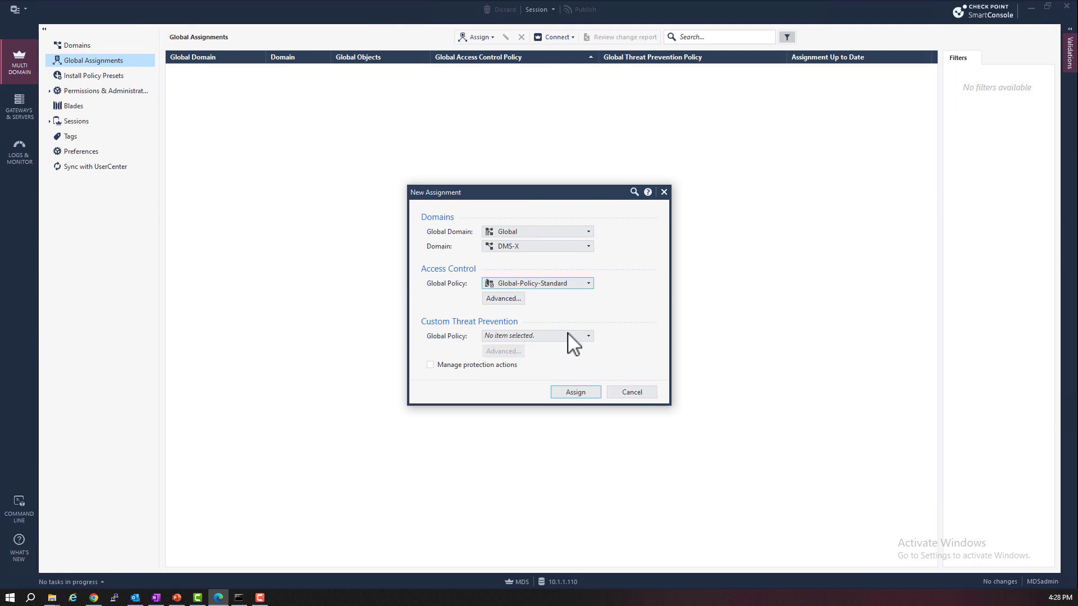
{"action": "left_click", "coordinate": [574, 394]}
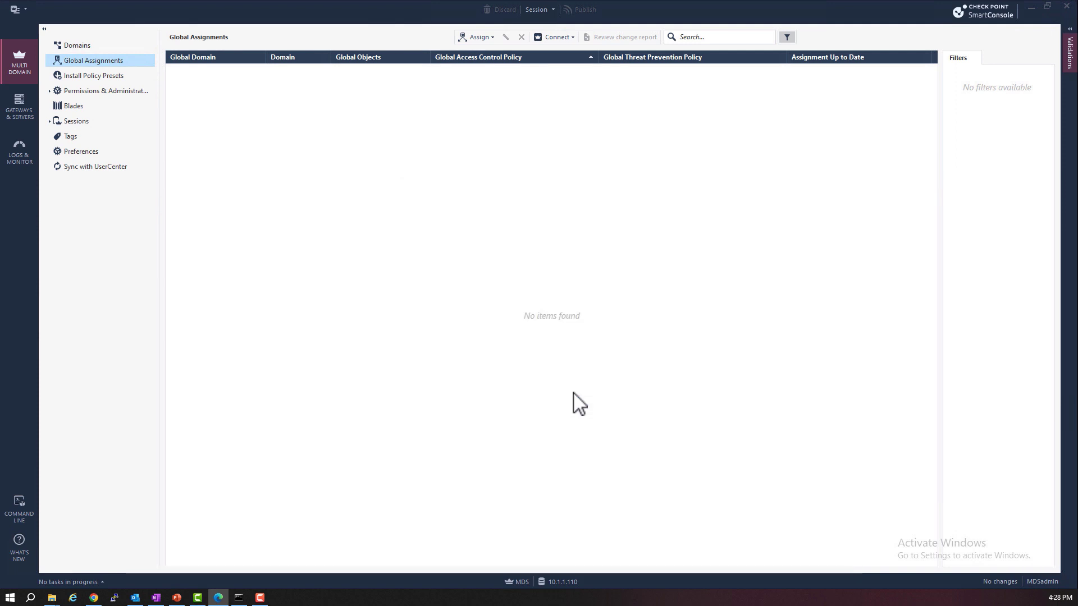
Step: Publish and assign, confirm the Assign 'Global' to 'DMS-X' task succeeded, then view Domains
{"action": "left_click", "coordinate": [579, 367]}
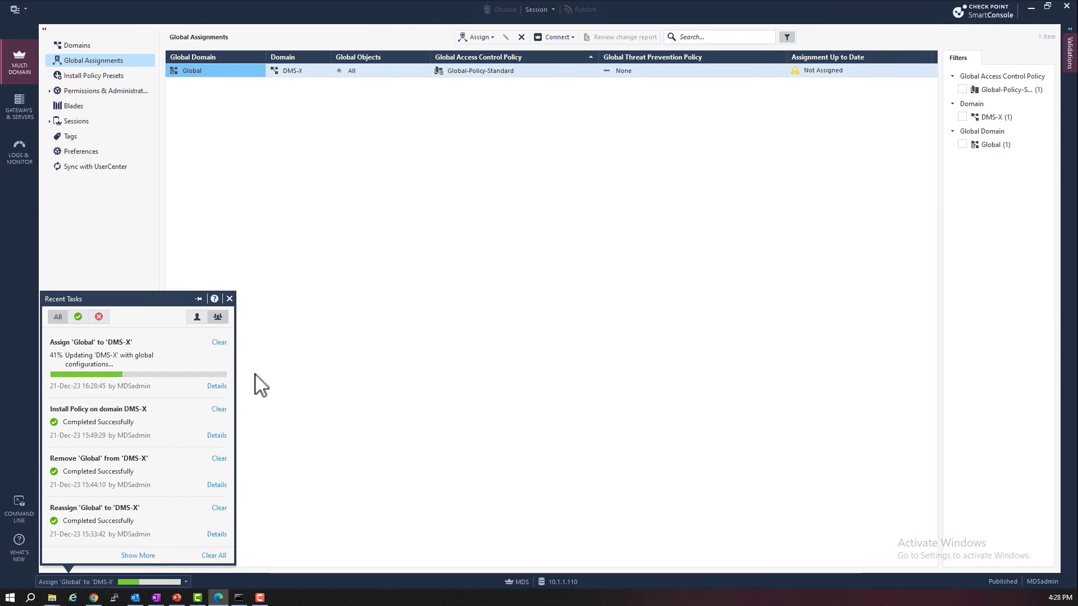
{"action": "left_click", "coordinate": [433, 361]}
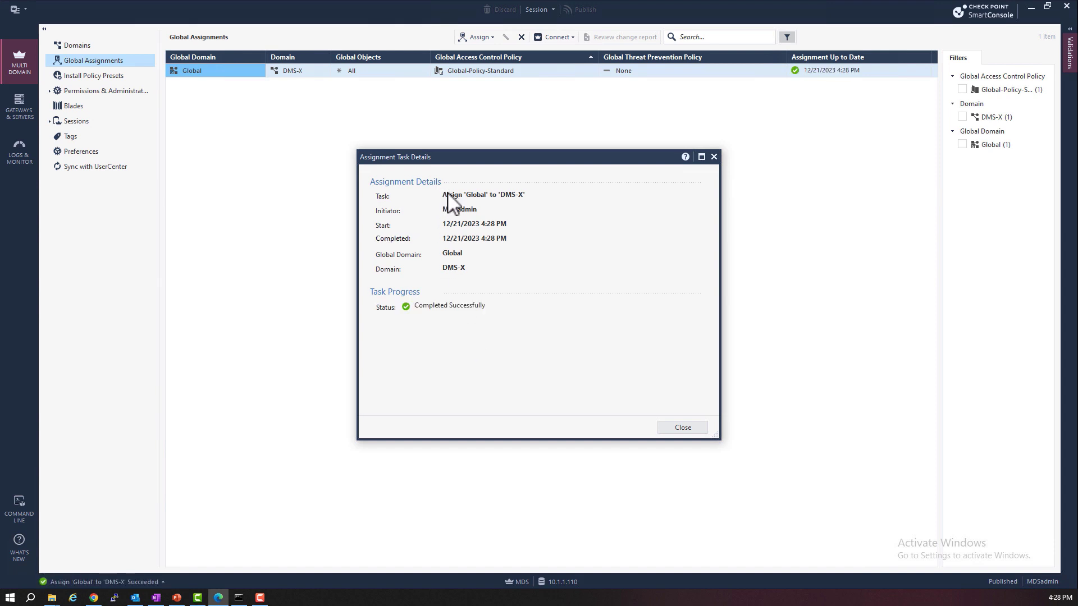
{"action": "left_click_drag", "start_coordinate": [444, 196], "coordinate": [529, 212]}
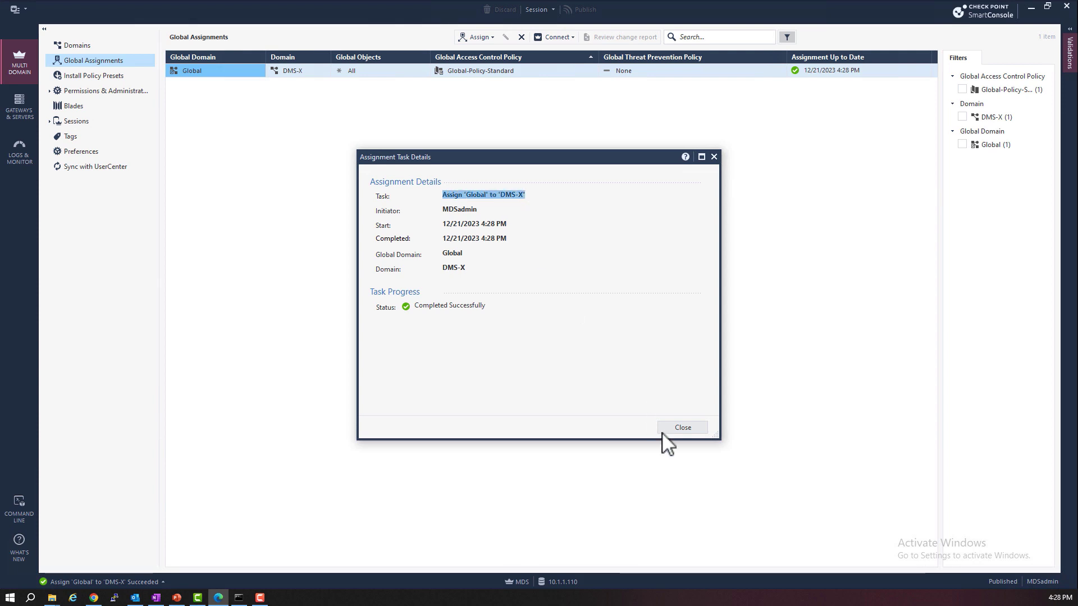
{"action": "left_click", "coordinate": [685, 430]}
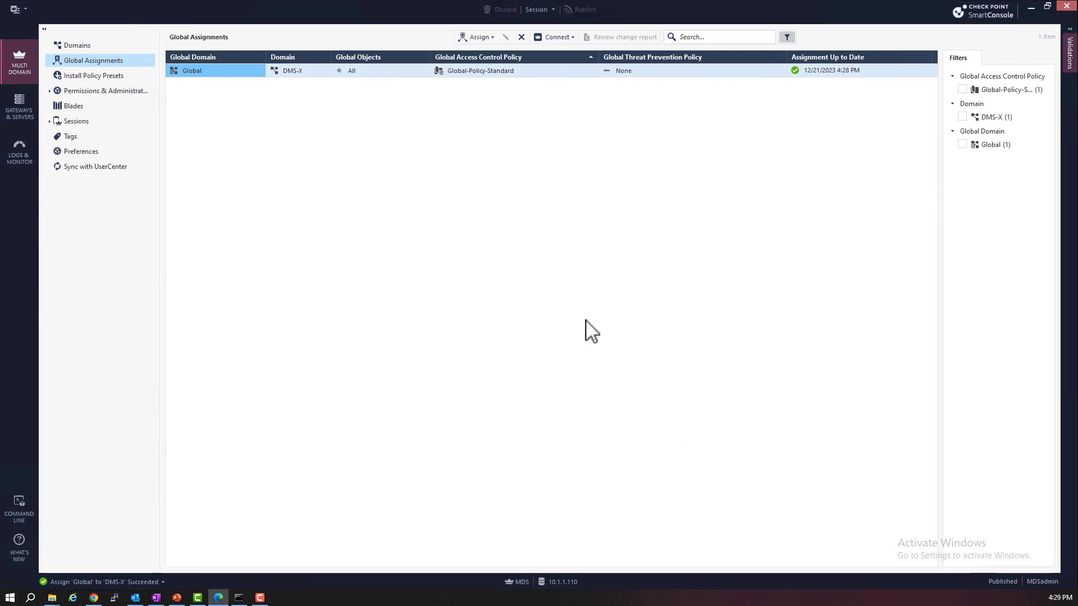
{"action": "left_click", "coordinate": [79, 45]}
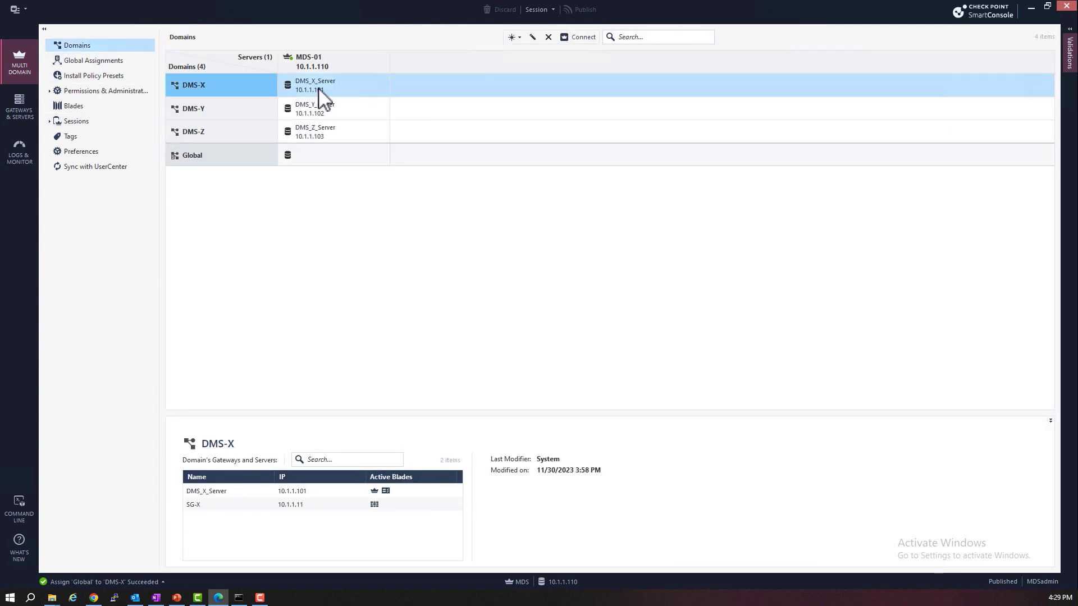
Step: Connect to DMS_X_Server under MDS-01 to load DMS-X's Access Control rulebase
{"action": "right_click", "coordinate": [318, 90]}
{"action": "left_click", "coordinate": [376, 96]}
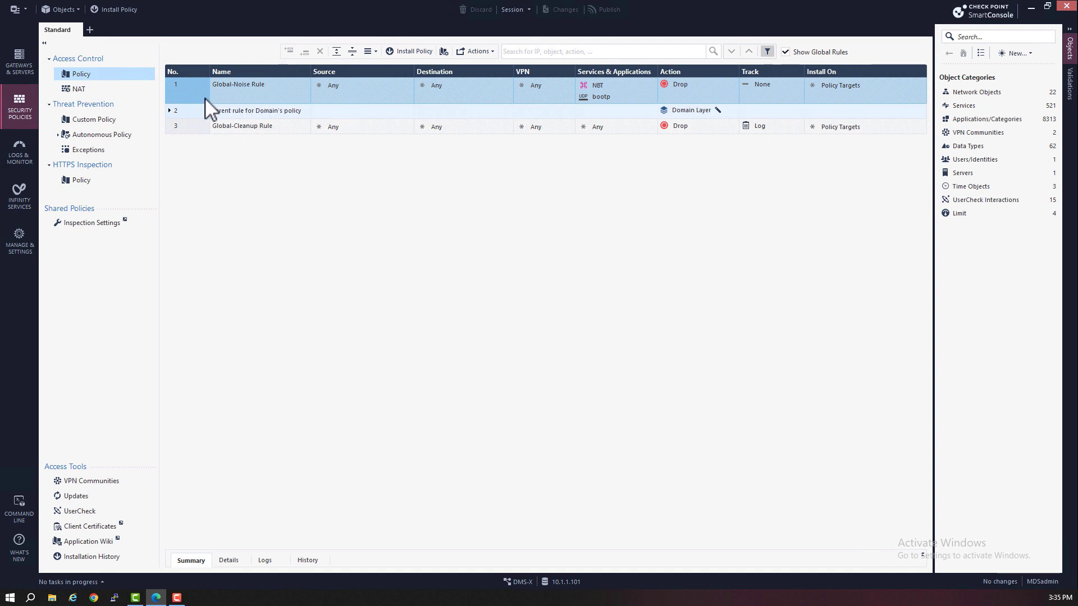
{"action": "left_click", "coordinate": [197, 112]}
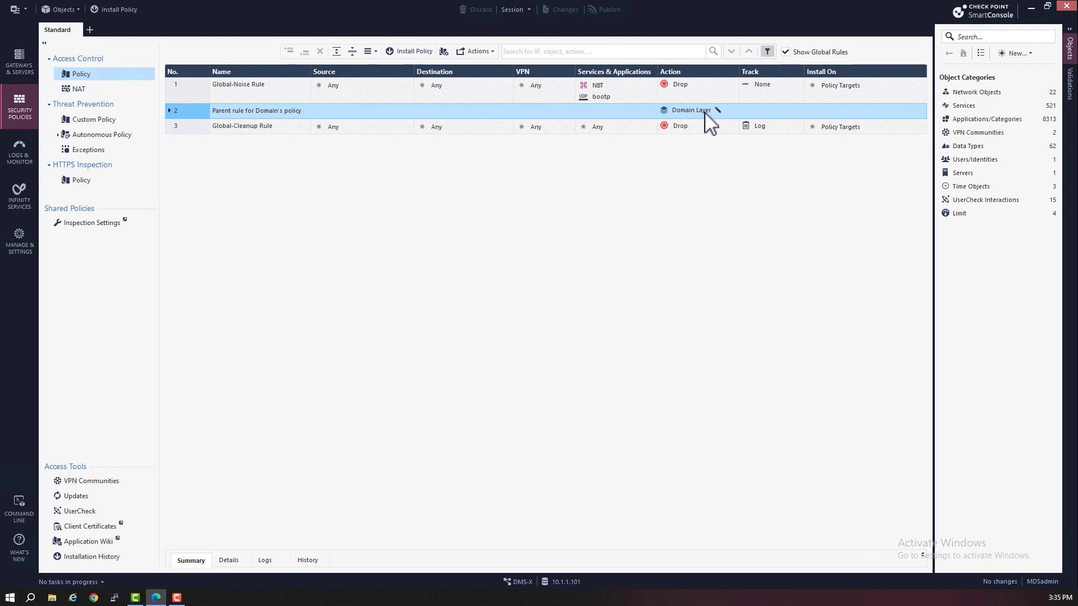
{"action": "left_click", "coordinate": [169, 111]}
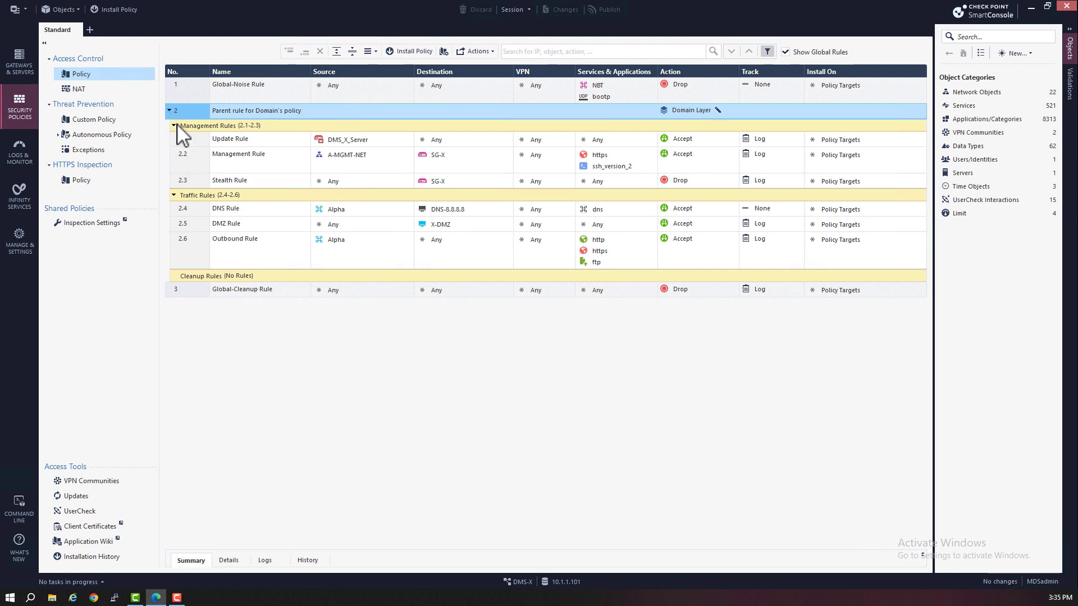
{"action": "left_click", "coordinate": [197, 142]}
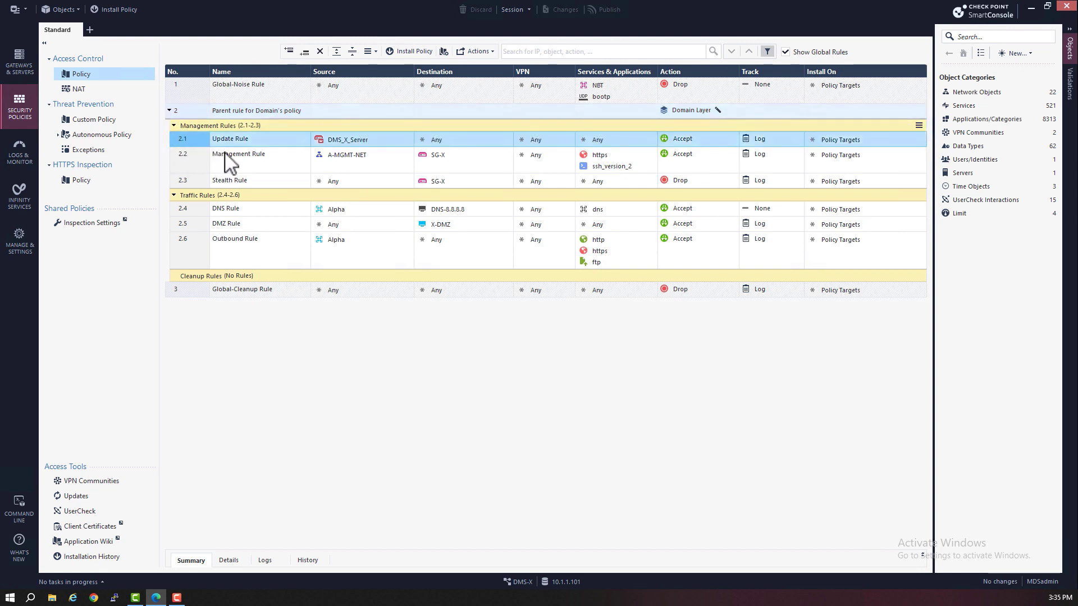
{"action": "left_click", "coordinate": [225, 155]}
{"action": "left_click", "coordinate": [233, 183]}
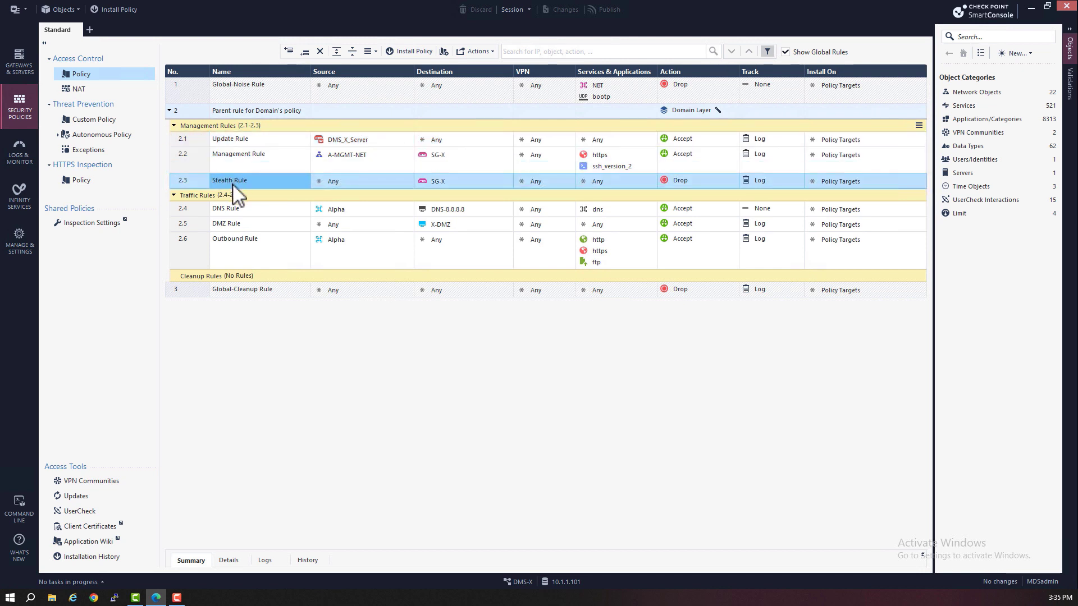
{"action": "left_click", "coordinate": [229, 212]}
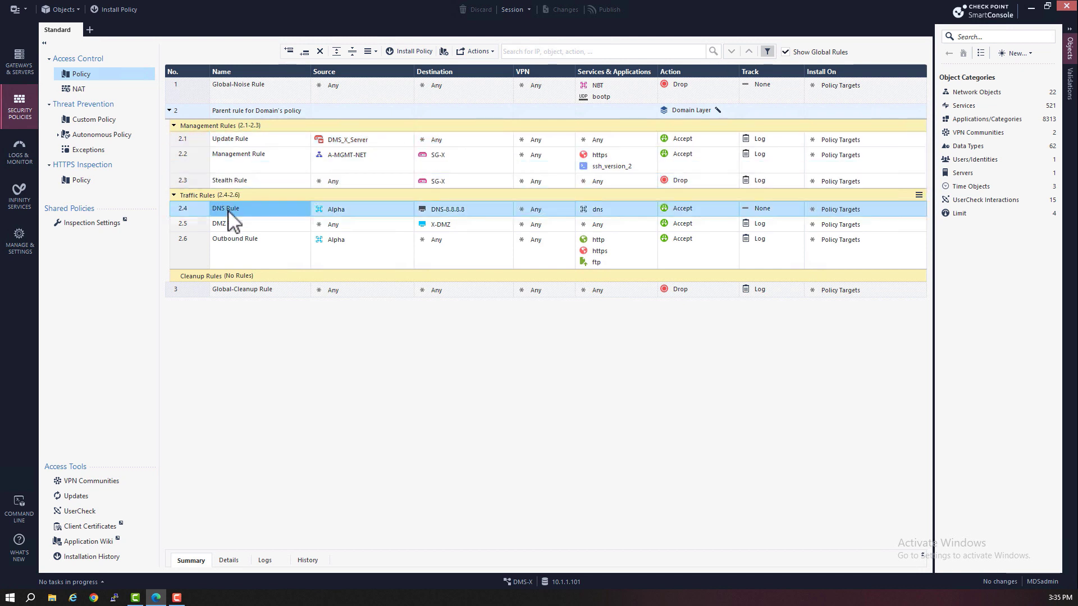
{"action": "left_click", "coordinate": [234, 225]}
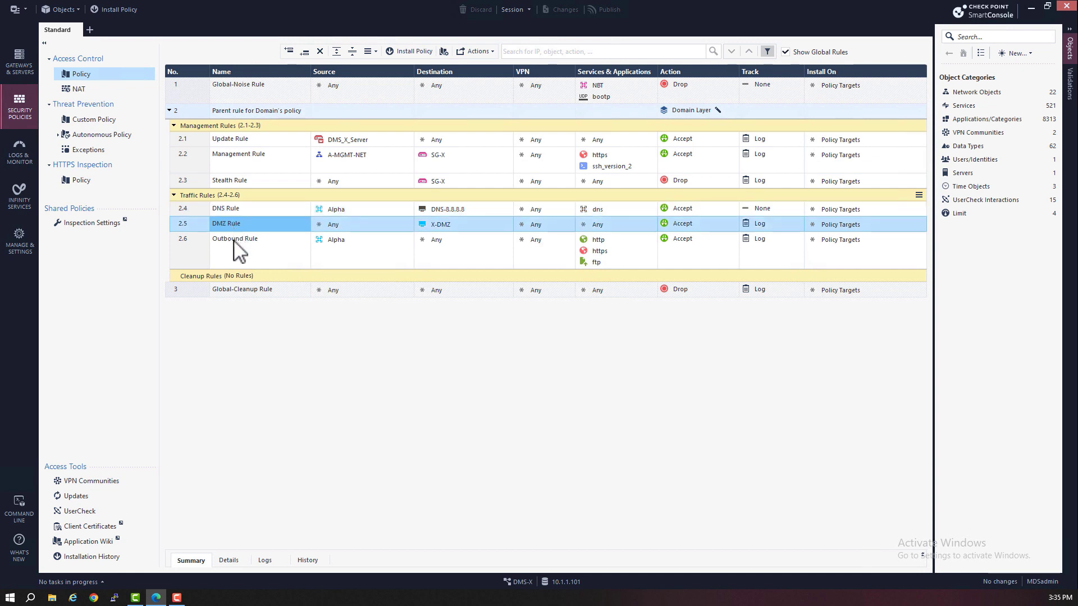
{"action": "left_click", "coordinate": [235, 250]}
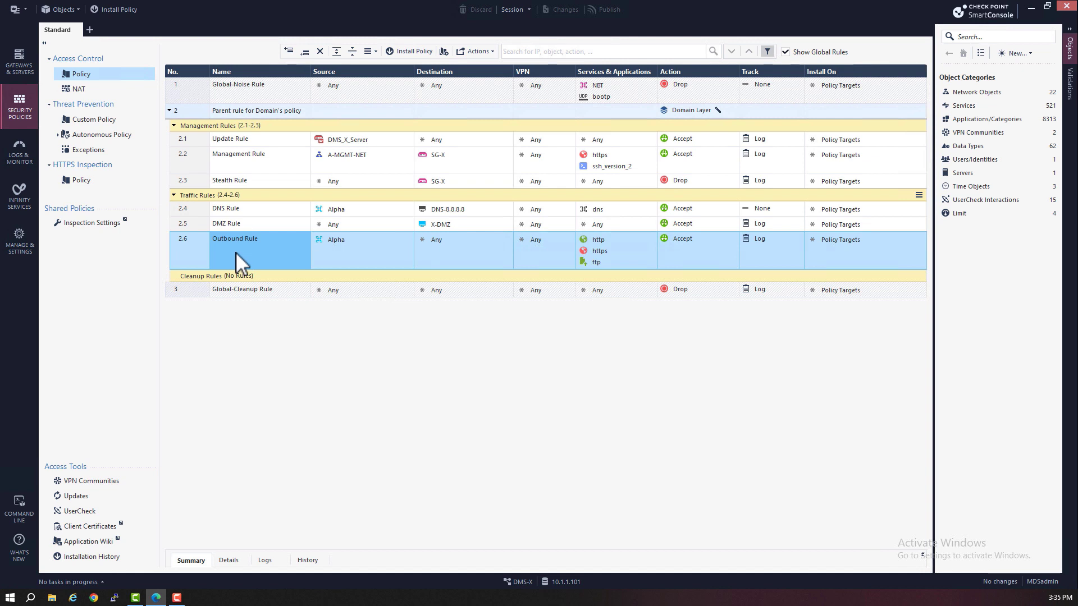
{"action": "left_click", "coordinate": [241, 295]}
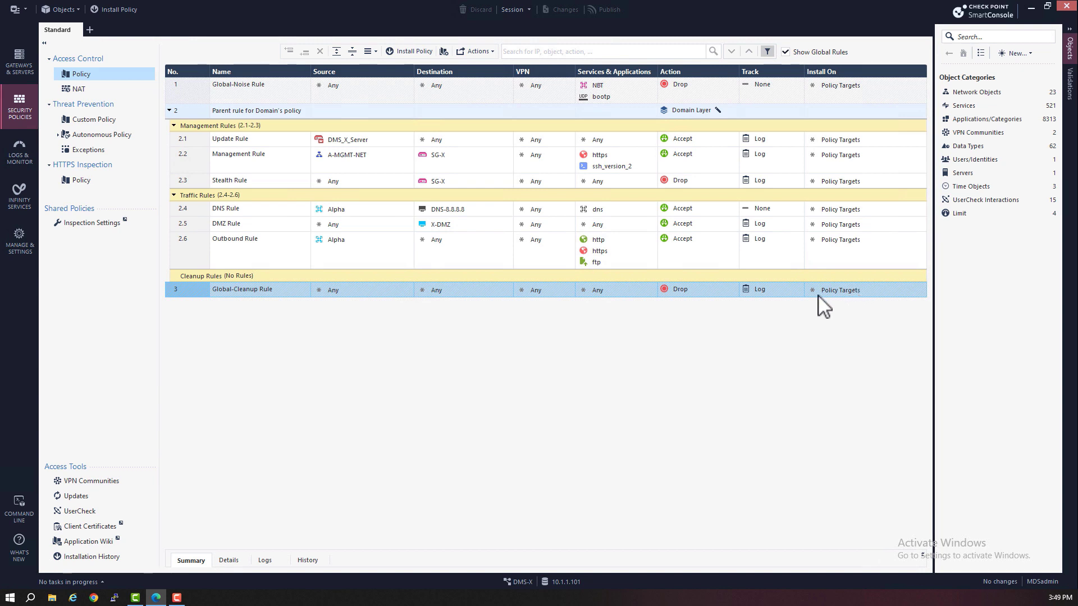
Step: Replace DNS-8.8.8.8 with DNS-SERVER-8.8.8.8 as the destination of DNS Rule 2.4
{"action": "left_click", "coordinate": [459, 211]}
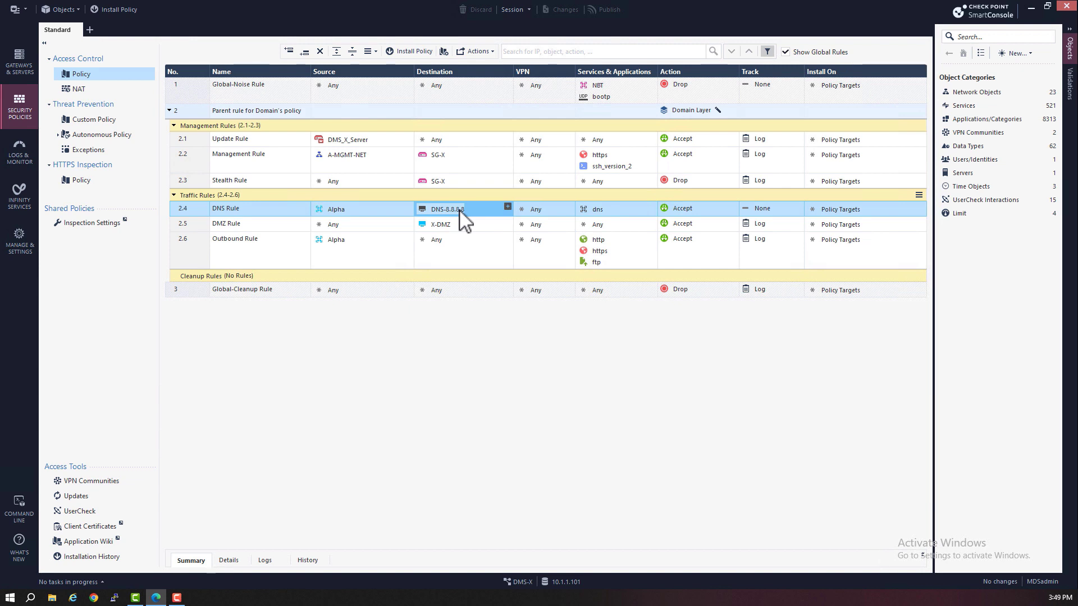
{"action": "key", "text": "Delete"}
{"action": "left_click", "coordinate": [507, 207]}
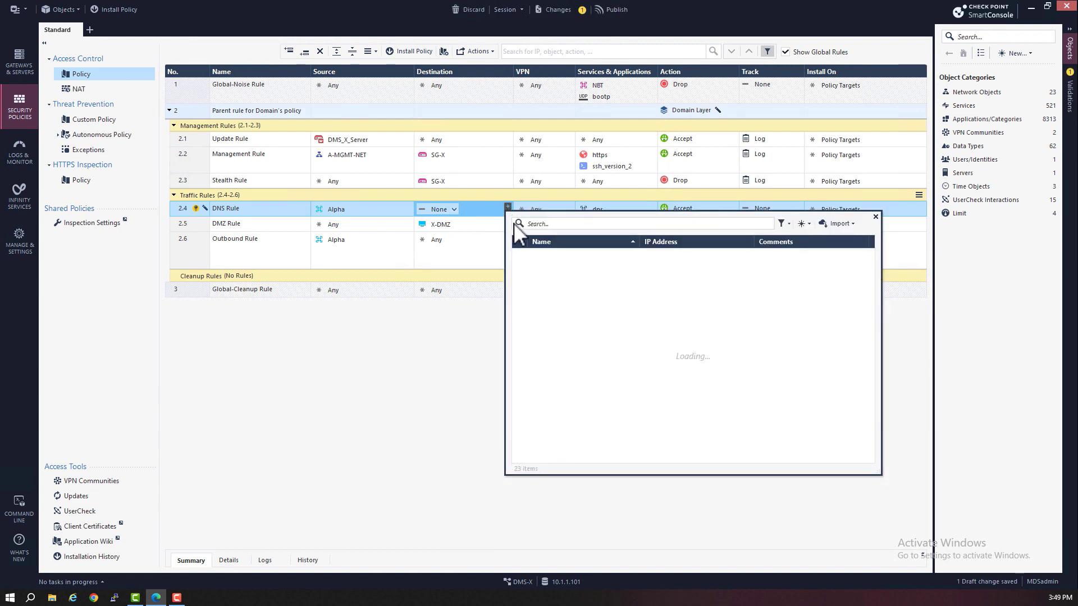
{"action": "left_click", "coordinate": [516, 227]}
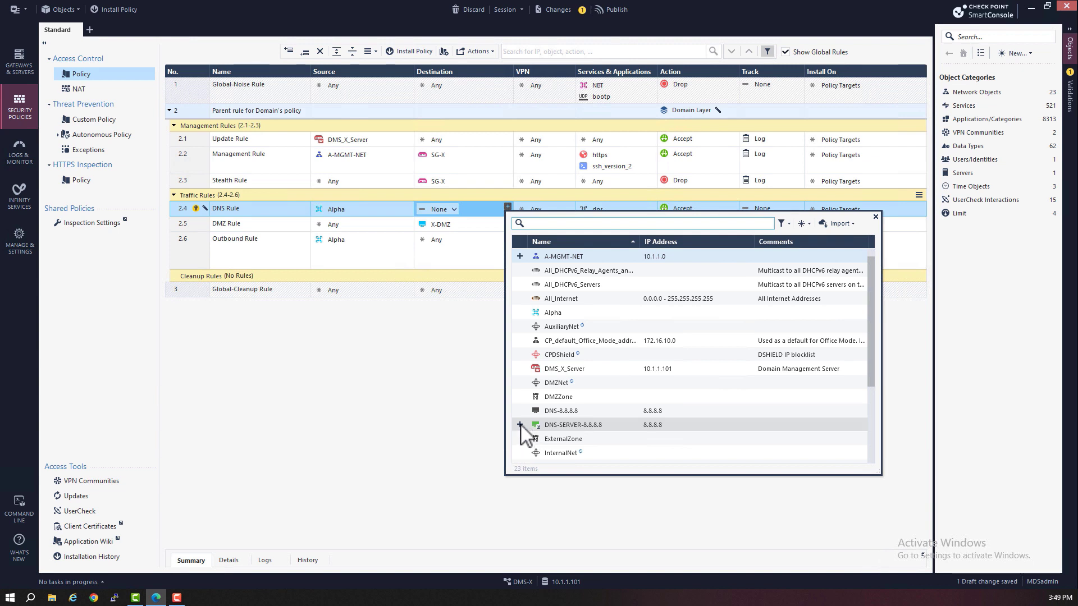
{"action": "left_click", "coordinate": [520, 425]}
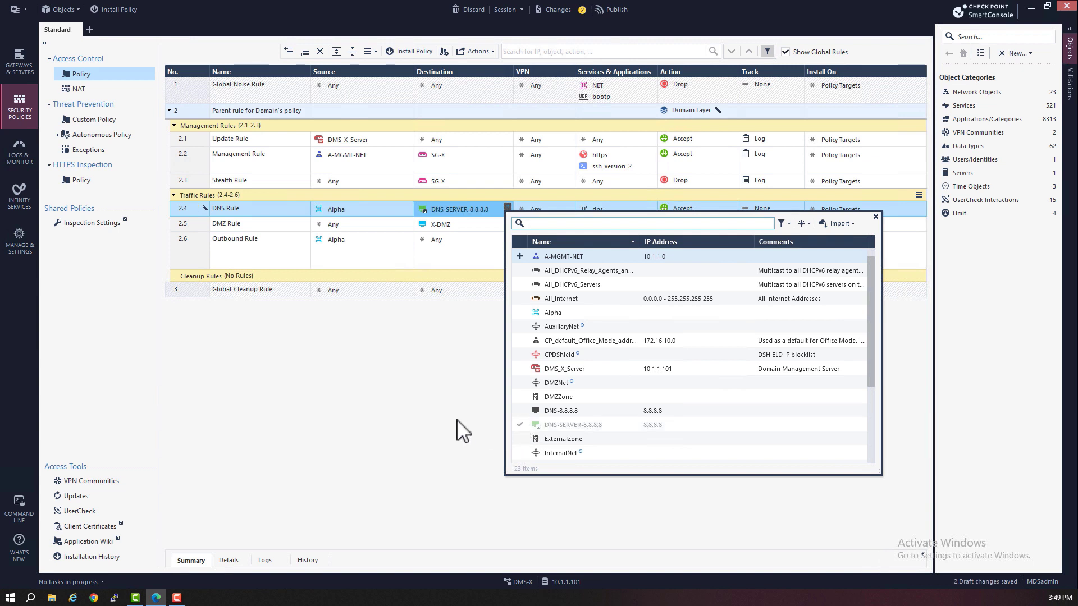
{"action": "left_click", "coordinate": [457, 420]}
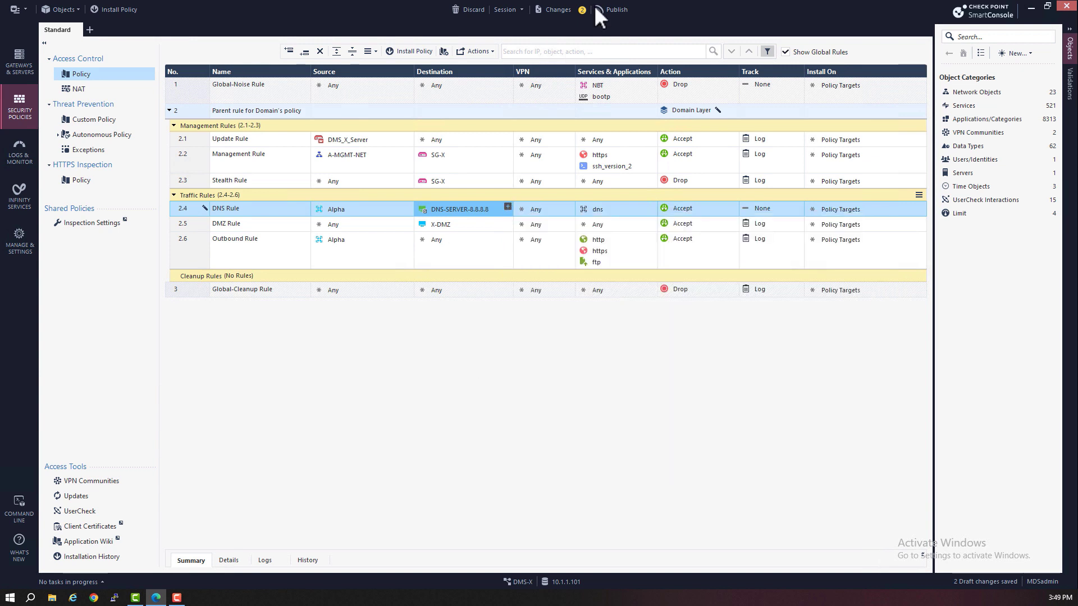
Step: Publish the draft changes under the default session name and install the Standard policy on SG-X
{"action": "left_click", "coordinate": [614, 9]}
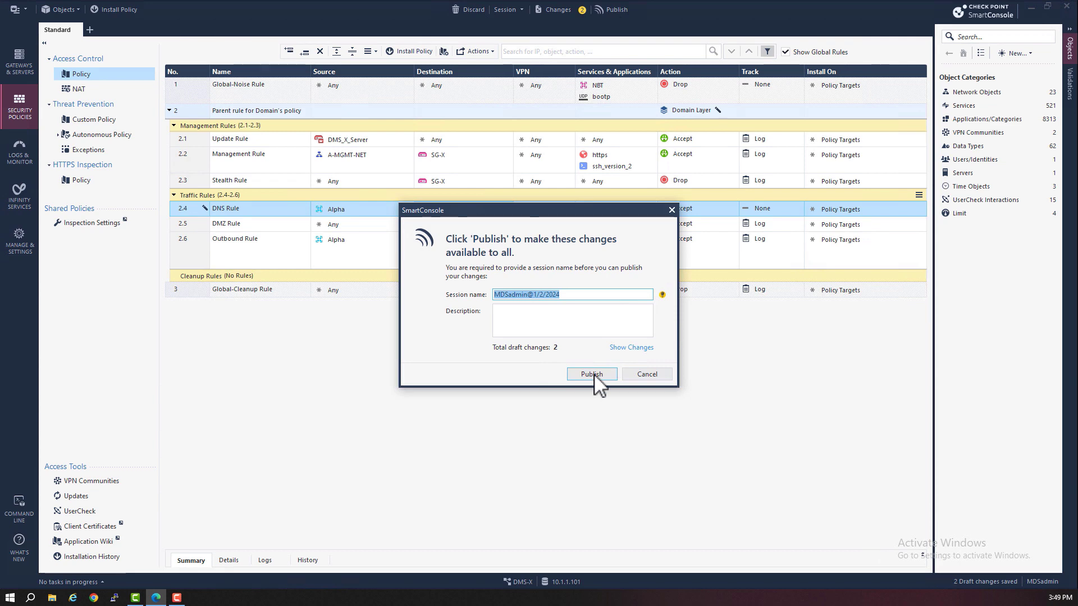
{"action": "left_click", "coordinate": [592, 374]}
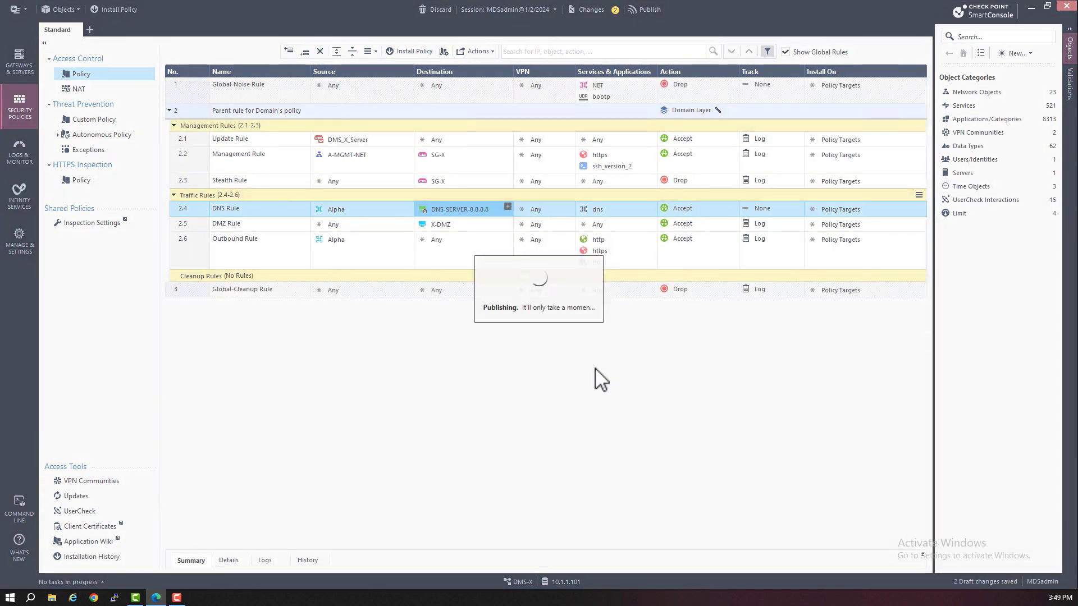
{"action": "left_click", "coordinate": [416, 51]}
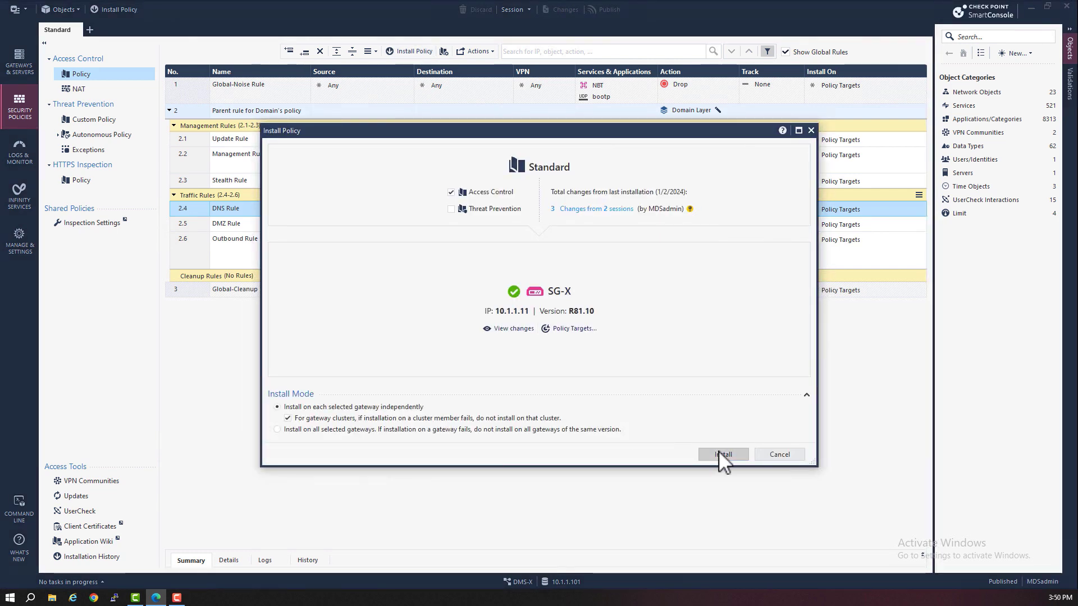
{"action": "left_click", "coordinate": [718, 451]}
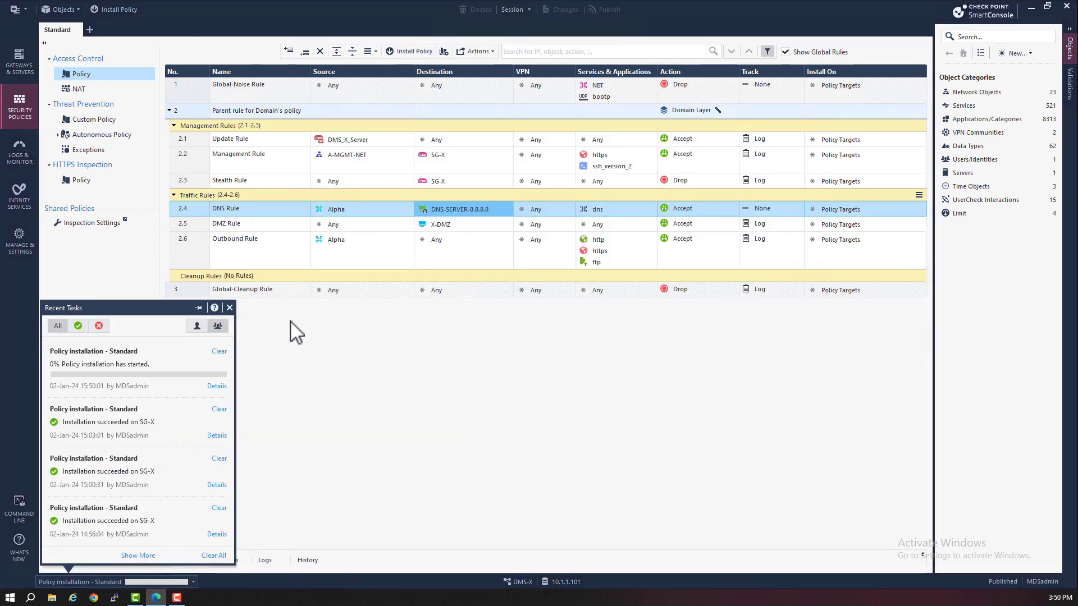
Step: Check that the Standard policy installation on SG-X succeeded, then close its details
{"action": "left_click", "coordinate": [217, 385]}
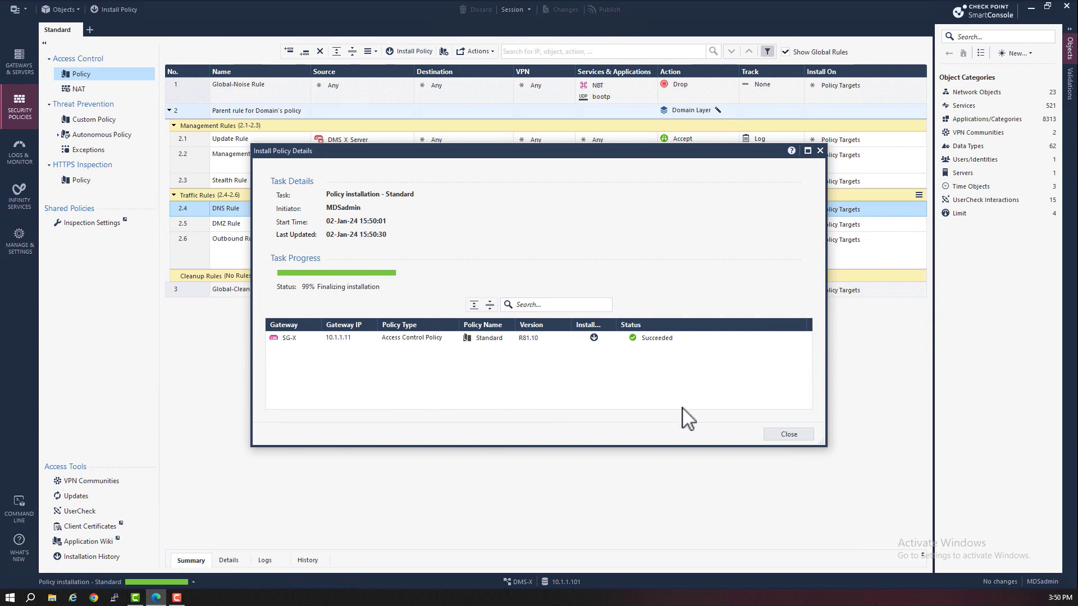
{"action": "left_click", "coordinate": [782, 437]}
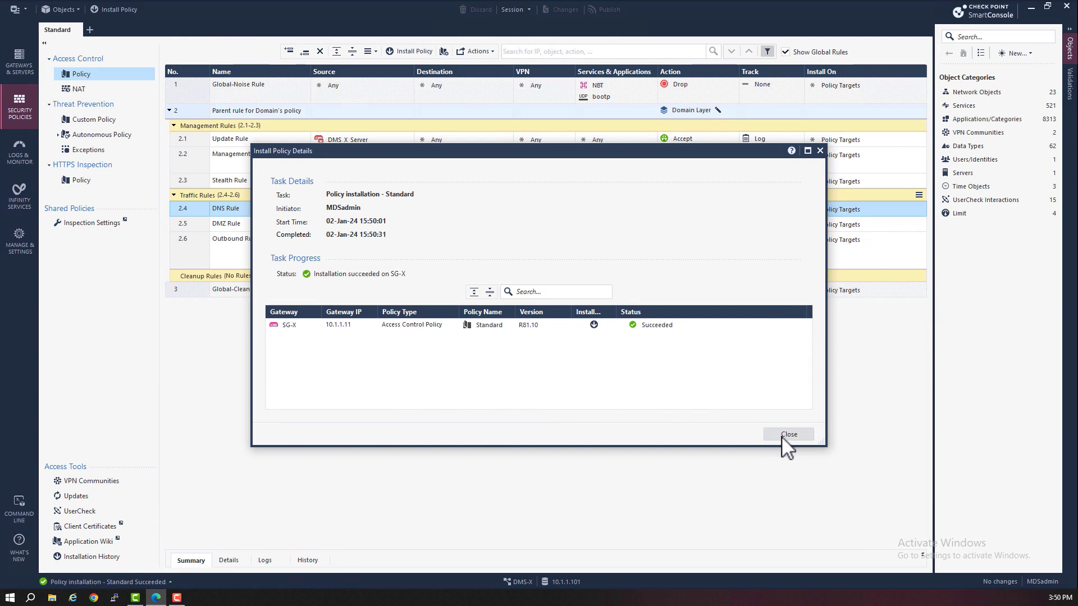
{"action": "left_click", "coordinate": [782, 437]}
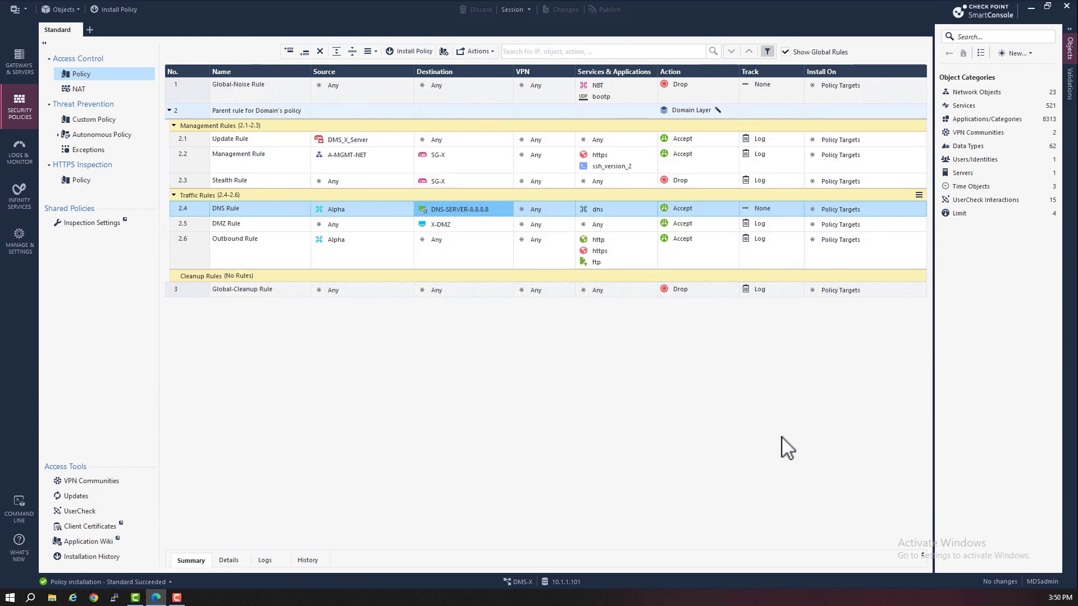